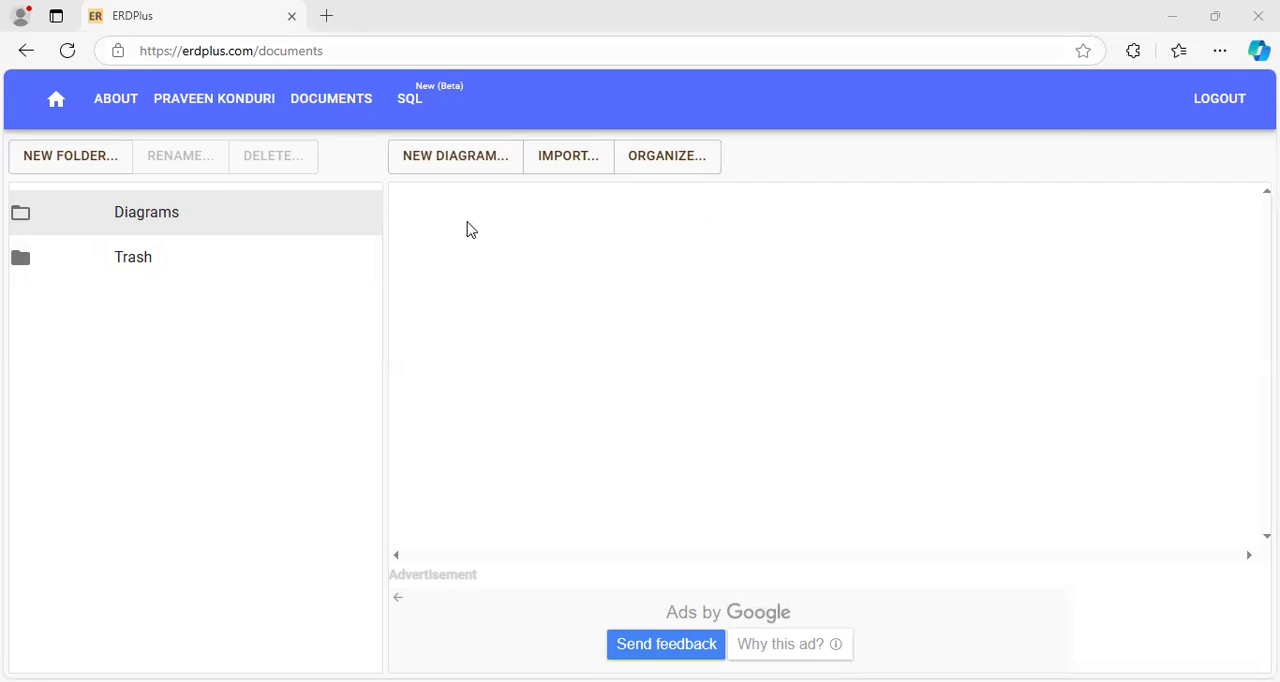
- Create a new ER diagram named "University database" and open it for editing
{"action": "left_click", "coordinate": [437, 160]}
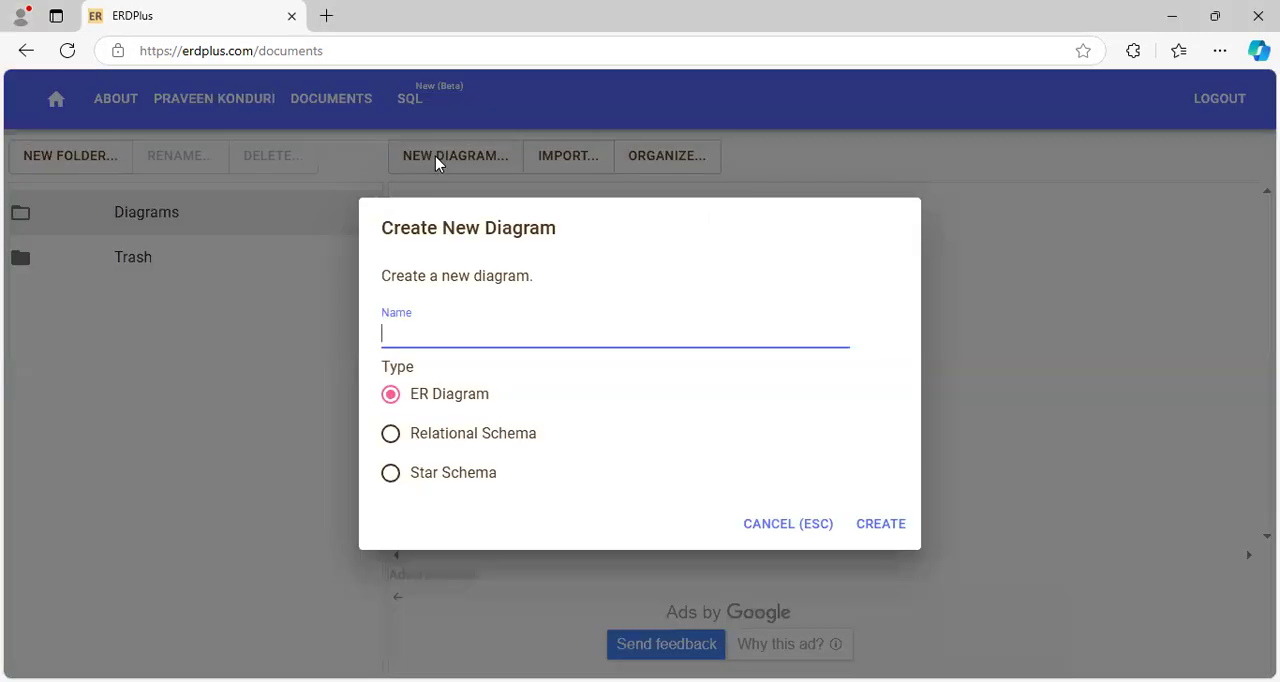
{"action": "type", "text": "Unive"}
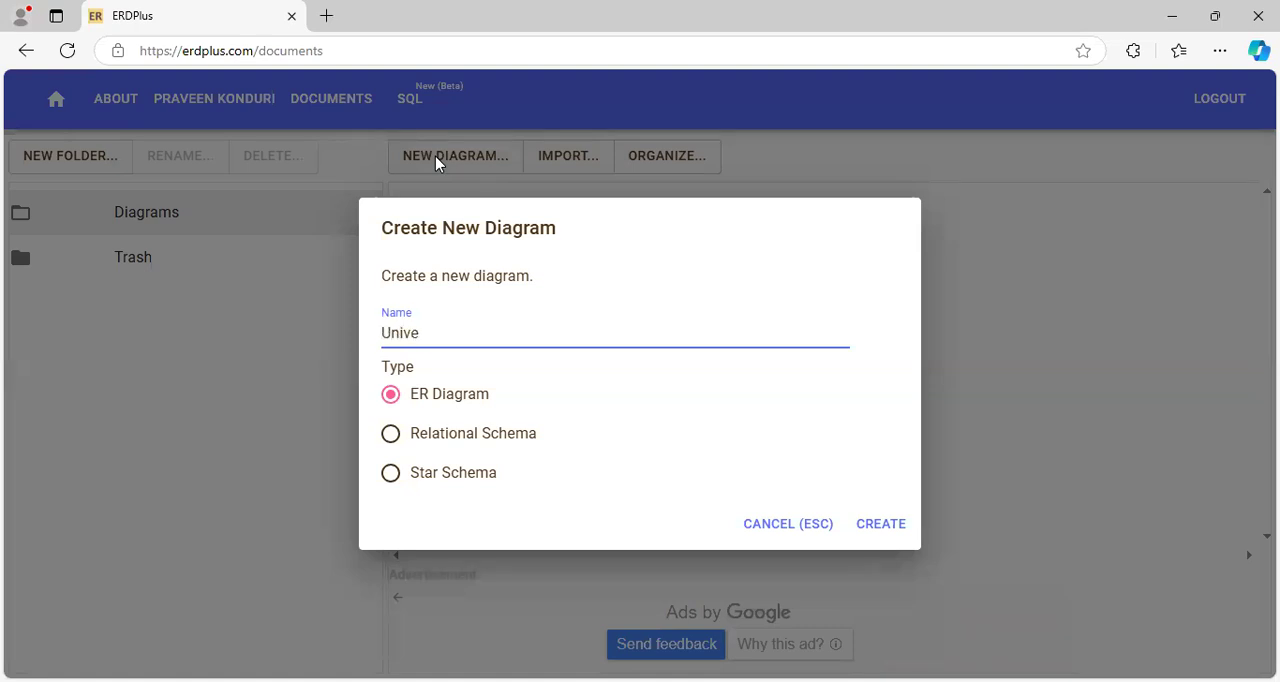
{"action": "type", "text": "rsity da"}
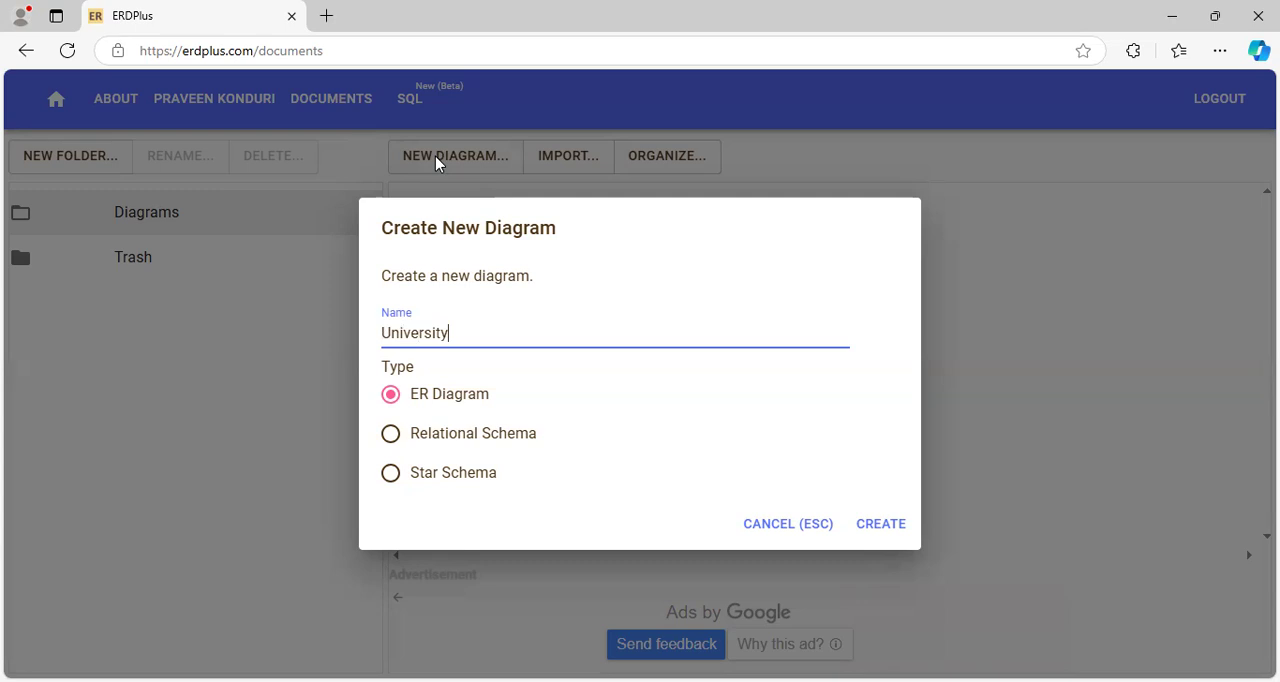
{"action": "type", "text": "tabase"}
{"action": "left_click", "coordinate": [879, 538]}
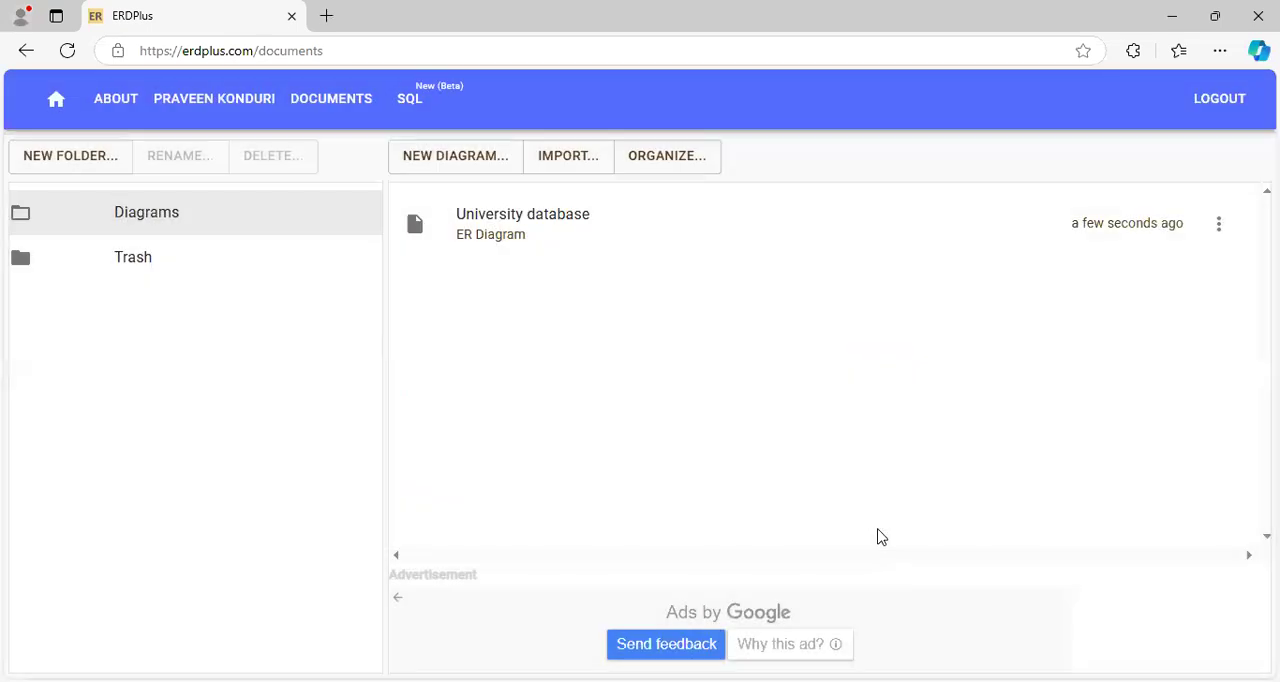
{"action": "left_click", "coordinate": [499, 224]}
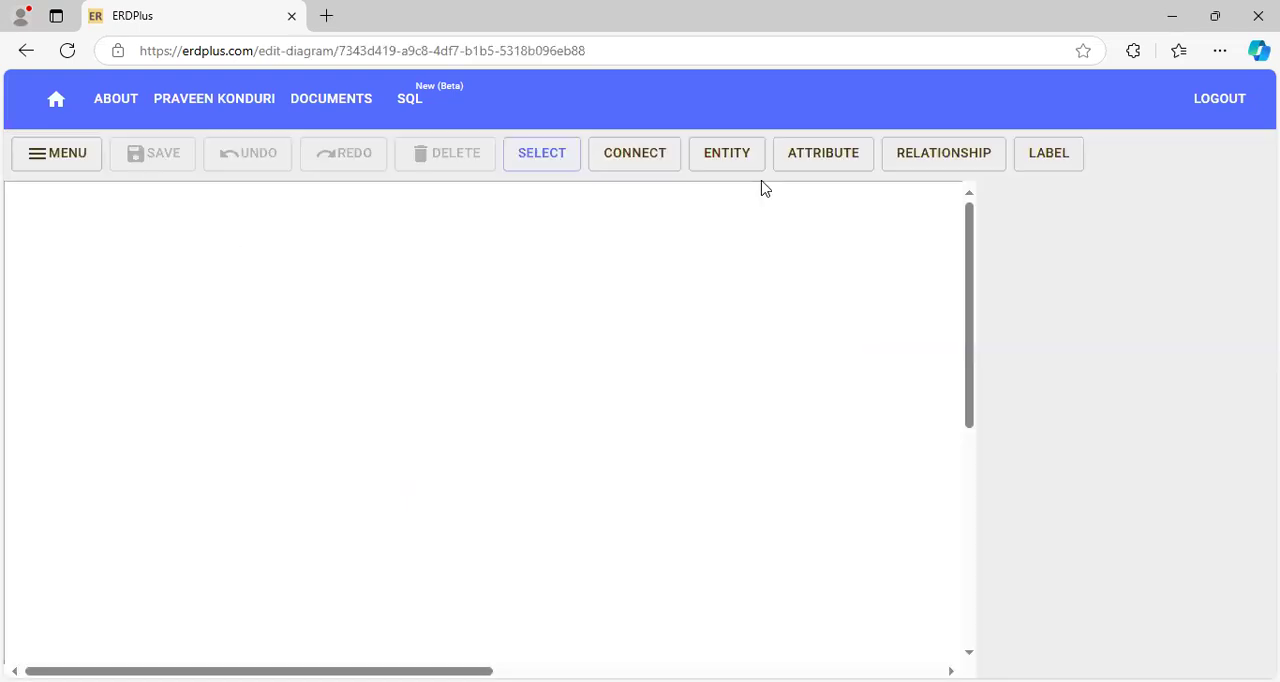
- Add a regular entity in the upper-left area of the canvas and name it "student"
{"action": "left_click", "coordinate": [714, 160]}
{"action": "left_click", "coordinate": [122, 298]}
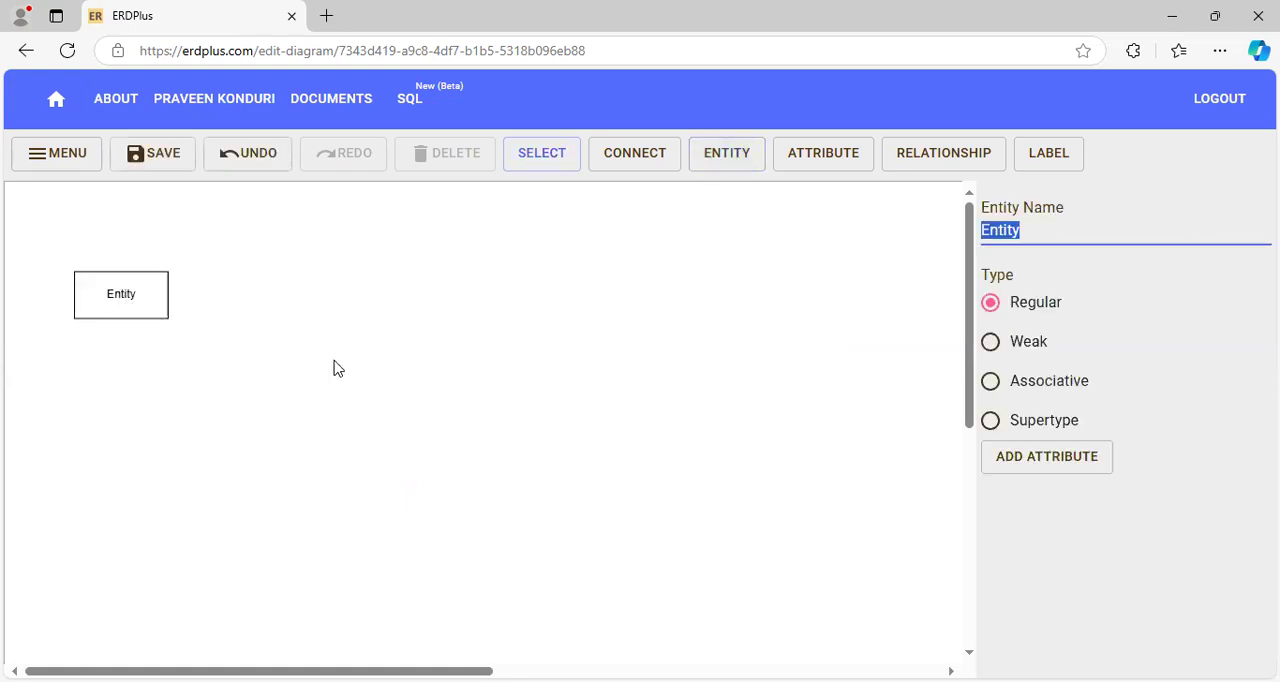
{"action": "double_click", "coordinate": [135, 305]}
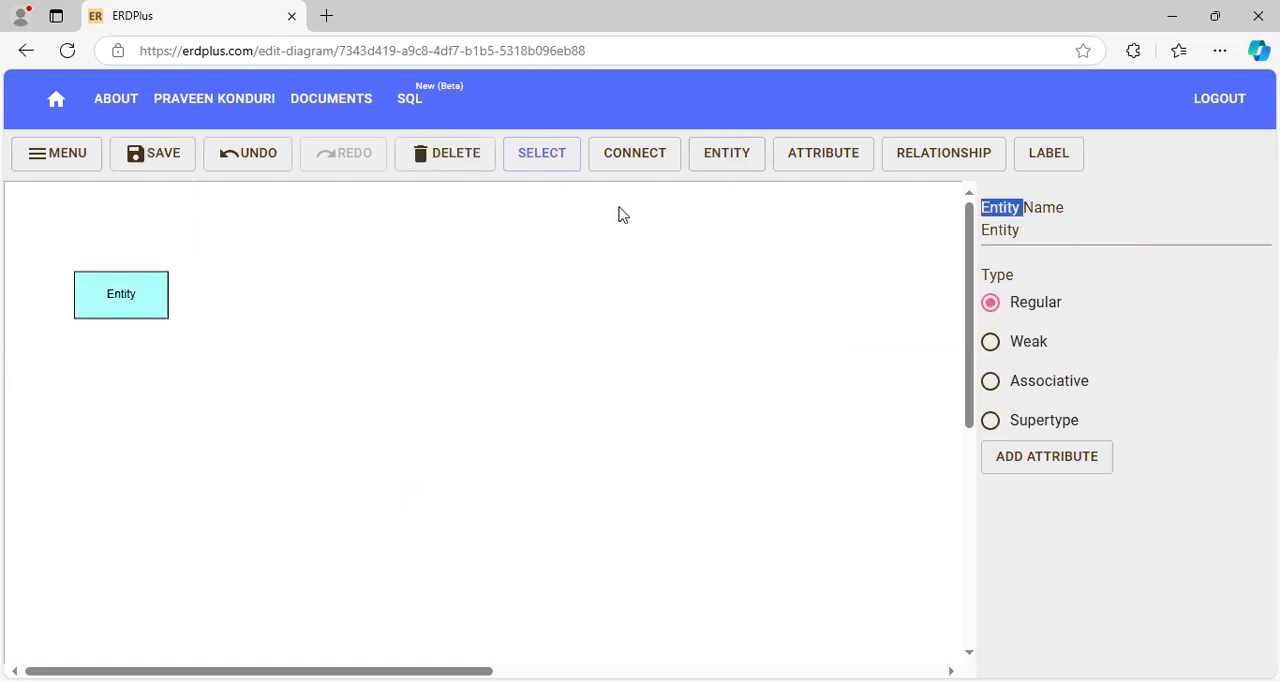
{"action": "left_click", "coordinate": [1023, 234]}
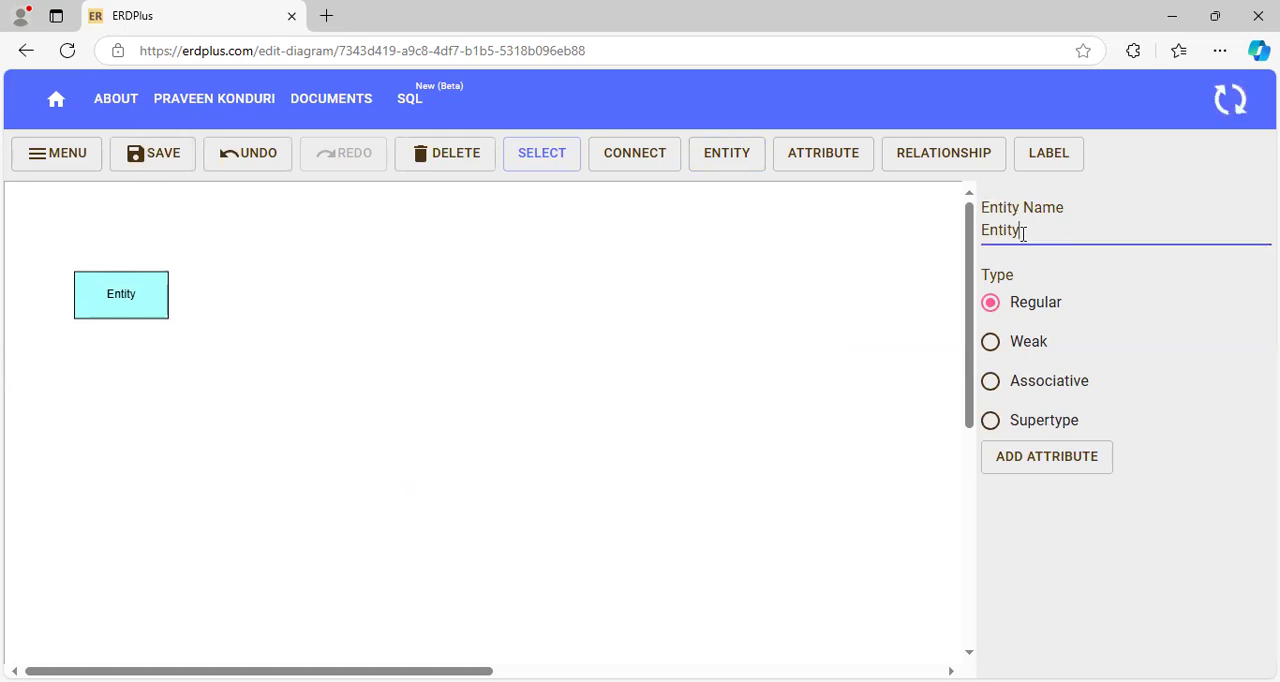
{"action": "key", "text": "BackSpace"}
{"action": "key", "text": "BackSpace"}
{"action": "key", "text": "BackSpace"}
{"action": "key", "text": "BackSpace"}
{"action": "key", "text": "BackSpace"}
{"action": "key", "text": "BackSpace"}
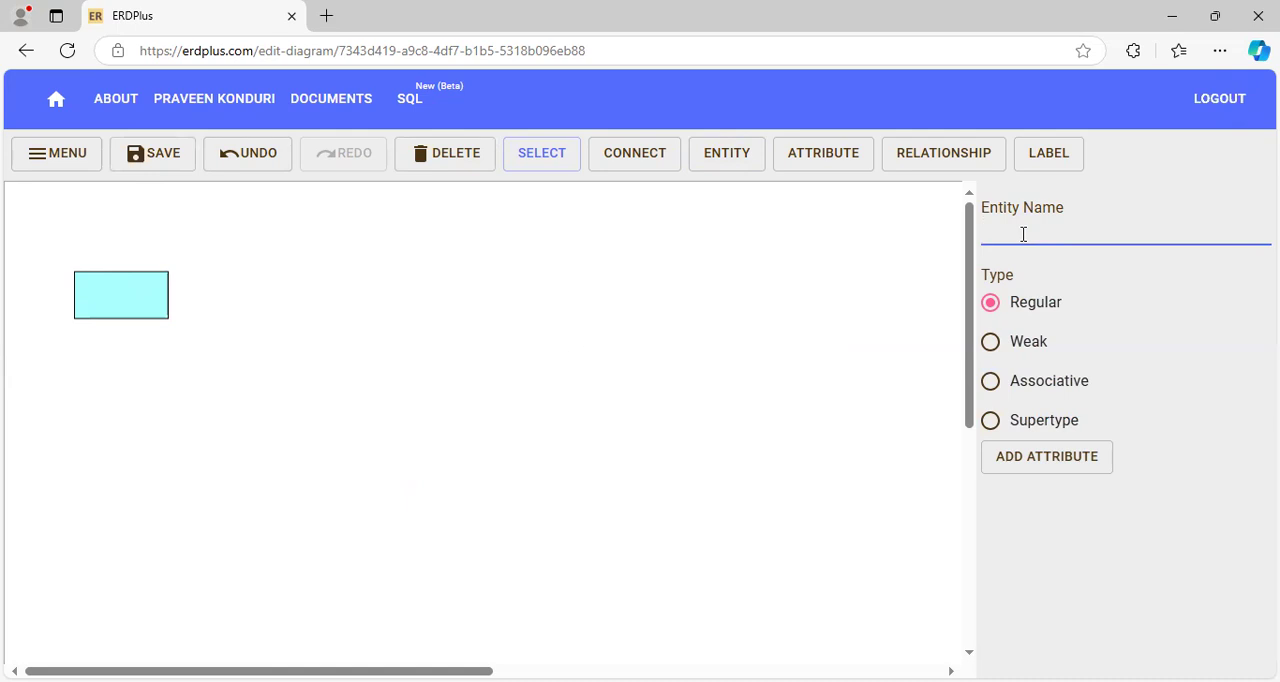
{"action": "type", "text": "student"}
- Add an attribute above the student entity, slightly to its left, and name it "Rollno"
{"action": "left_click", "coordinate": [823, 157]}
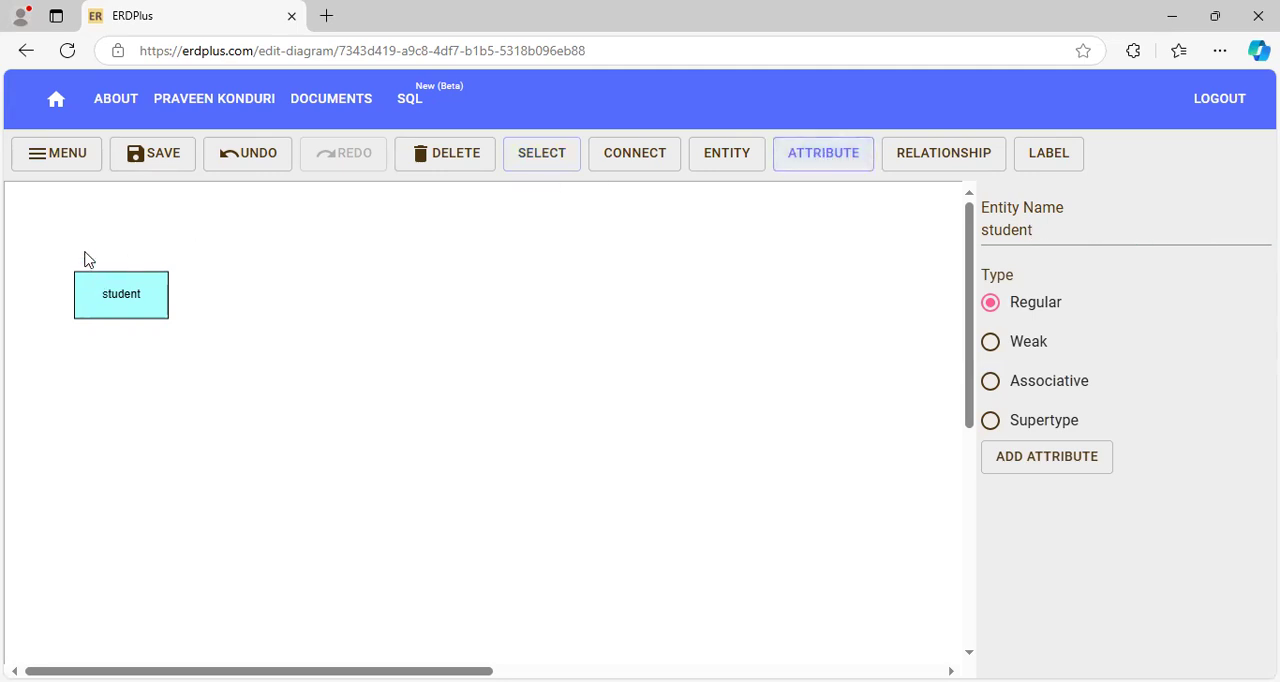
{"action": "left_click", "coordinate": [74, 212]}
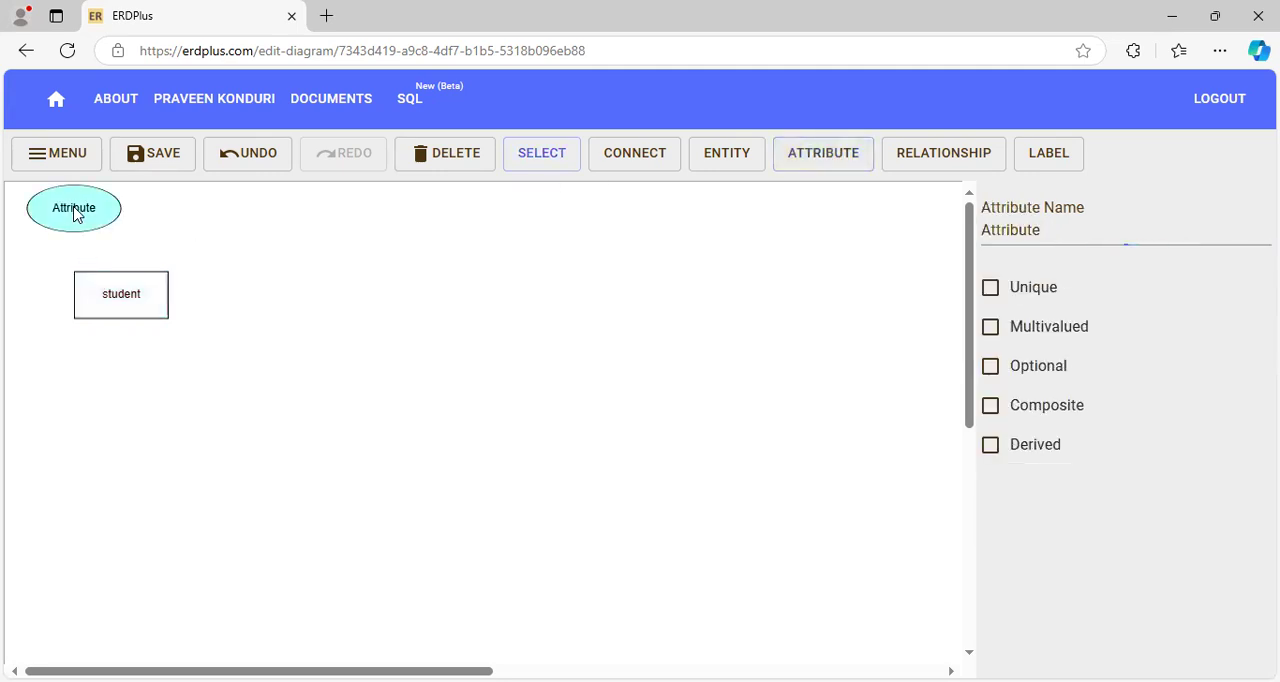
{"action": "double_click", "coordinate": [74, 214]}
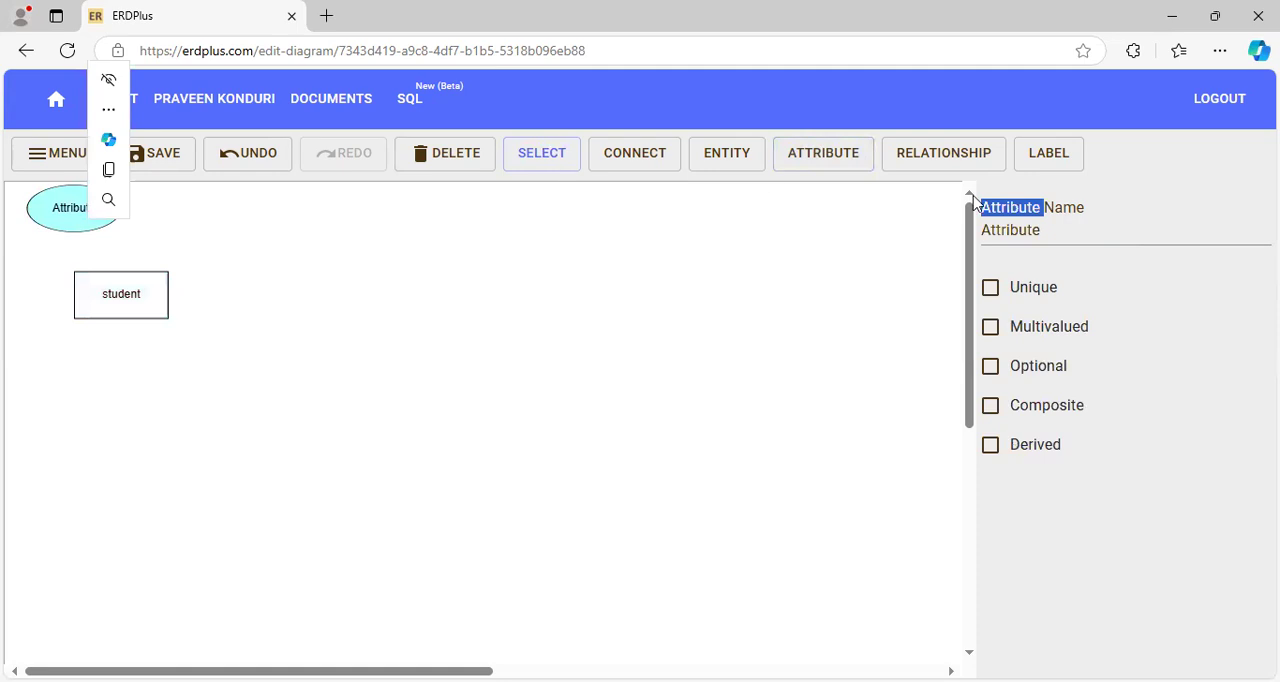
{"action": "left_click", "coordinate": [1031, 238]}
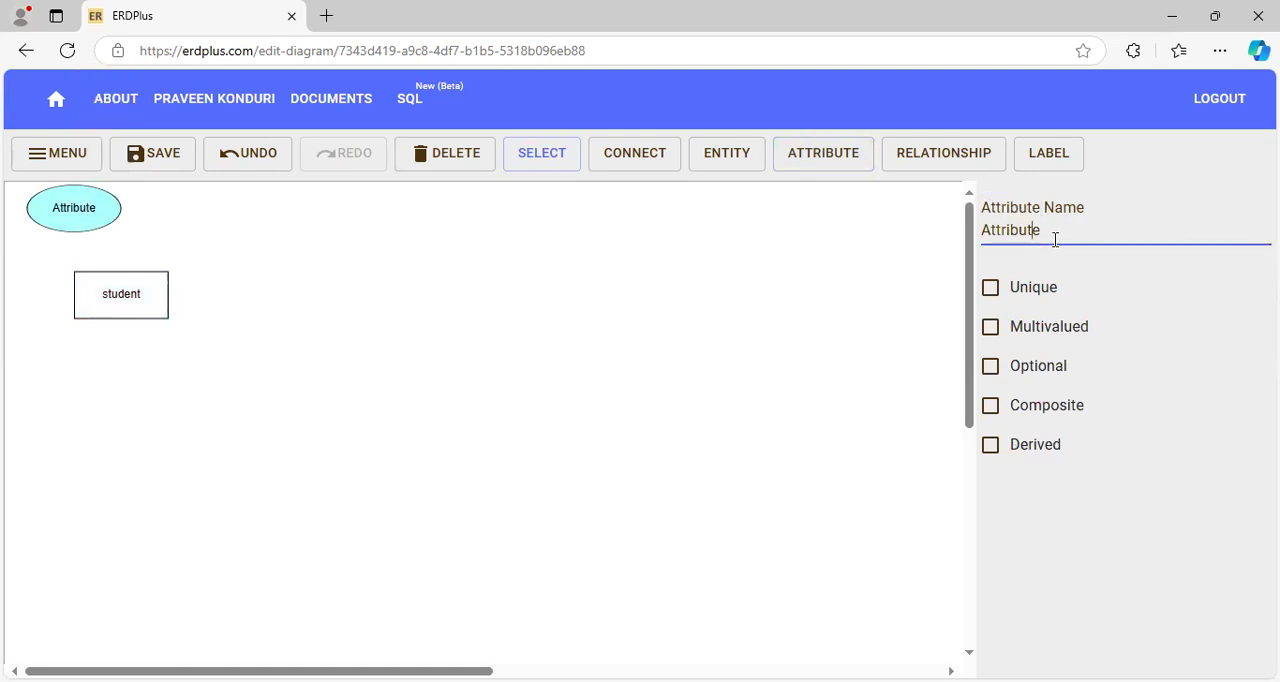
{"action": "left_click_drag", "start_coordinate": [1050, 238], "coordinate": [962, 240]}
{"action": "type", "text": "Rollno"}
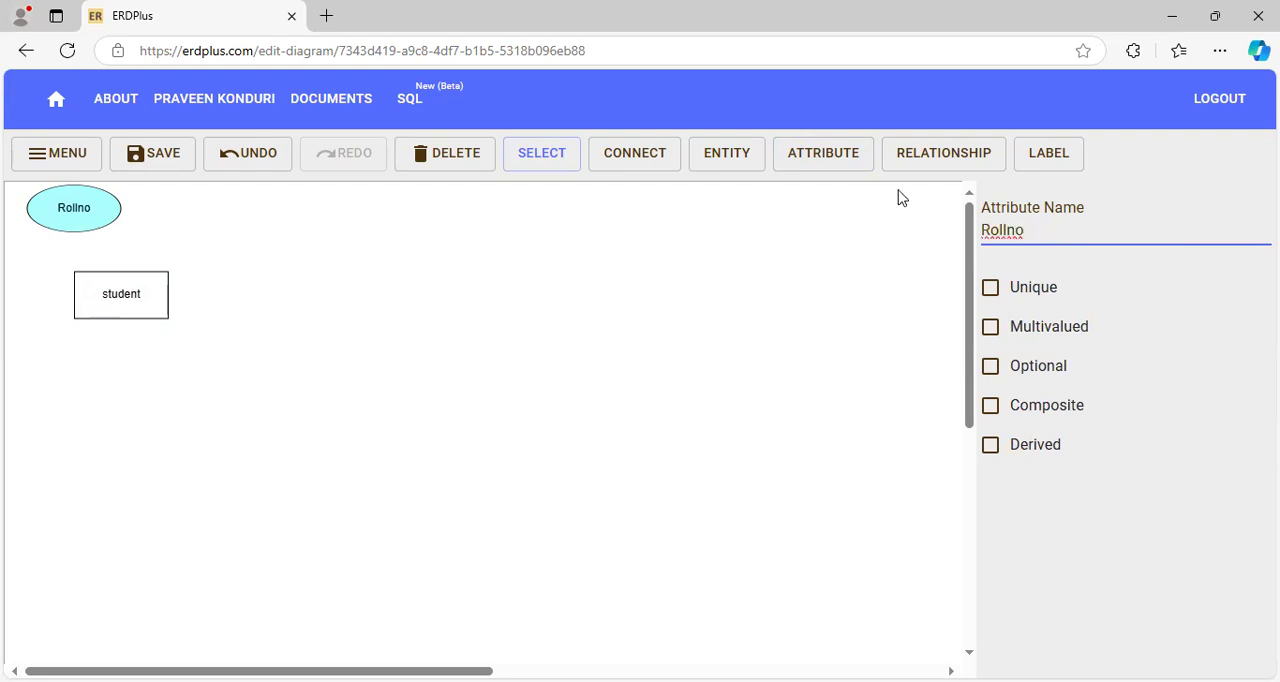
- Add an attribute beside Rollno, above and to the right of the student entity, named "Name"
{"action": "left_click", "coordinate": [800, 163]}
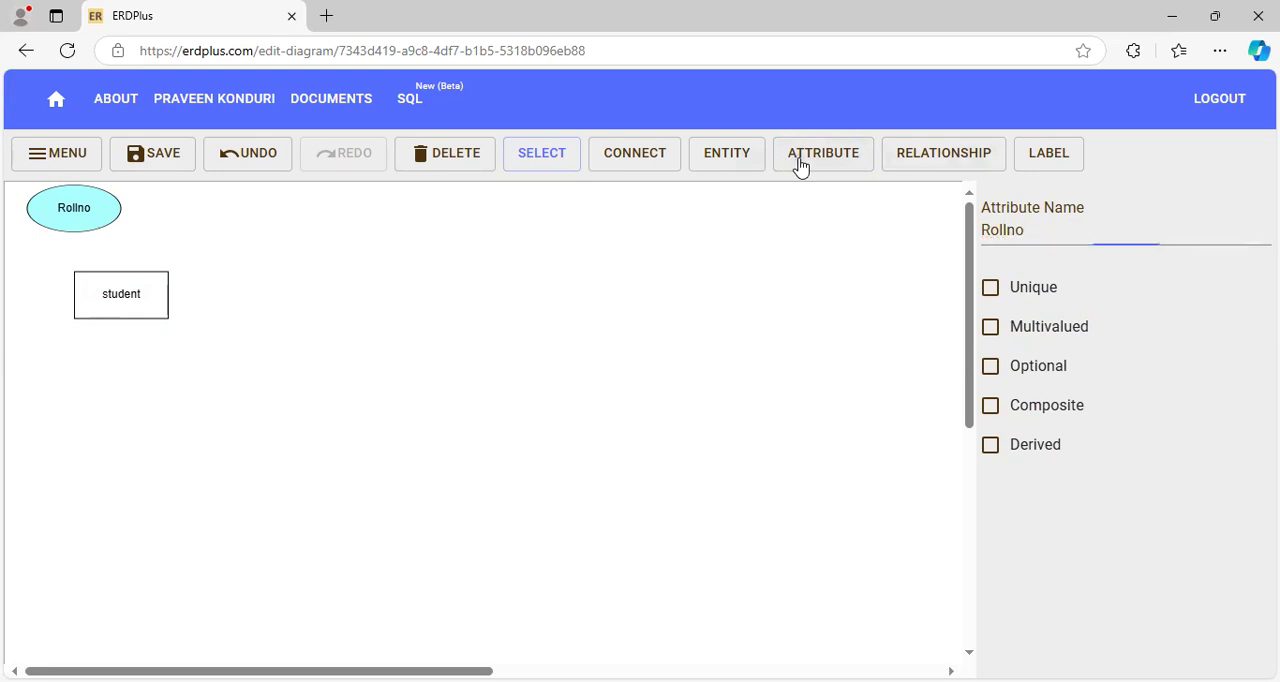
{"action": "left_click", "coordinate": [176, 215]}
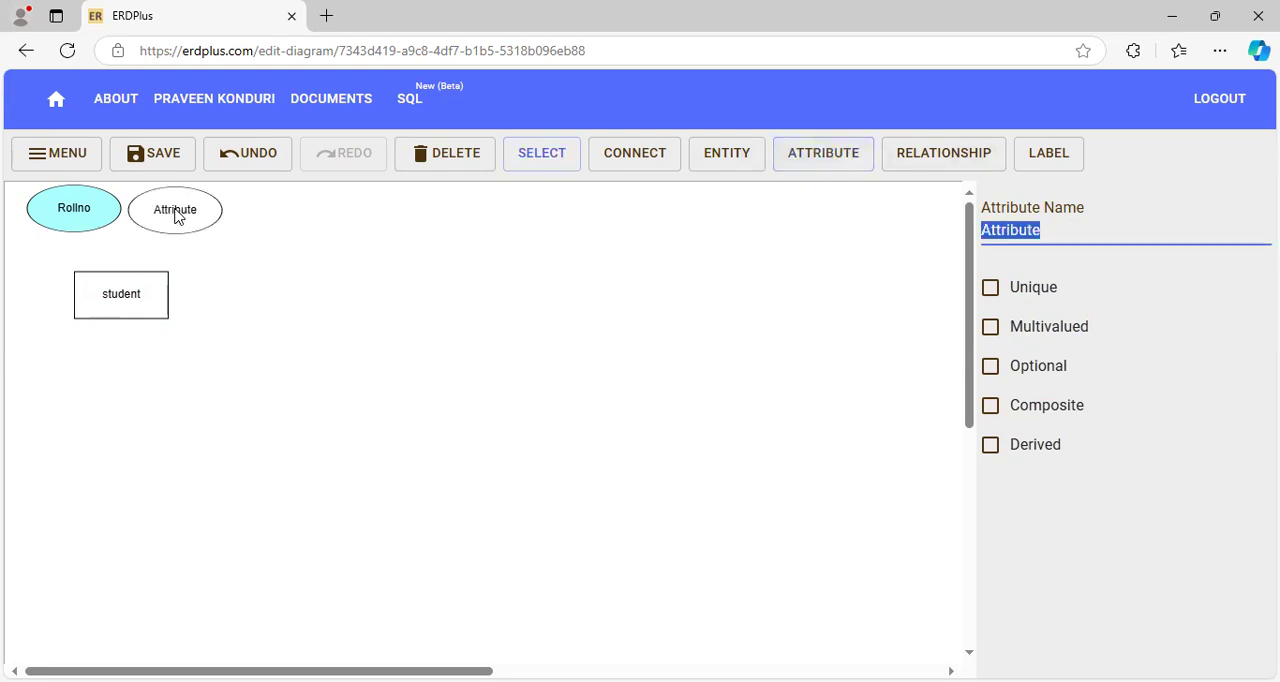
{"action": "type", "text": "n"}
{"action": "key", "text": "BackSpace"}
{"action": "type", "text": "Name"}
{"action": "left_click", "coordinate": [447, 316]}
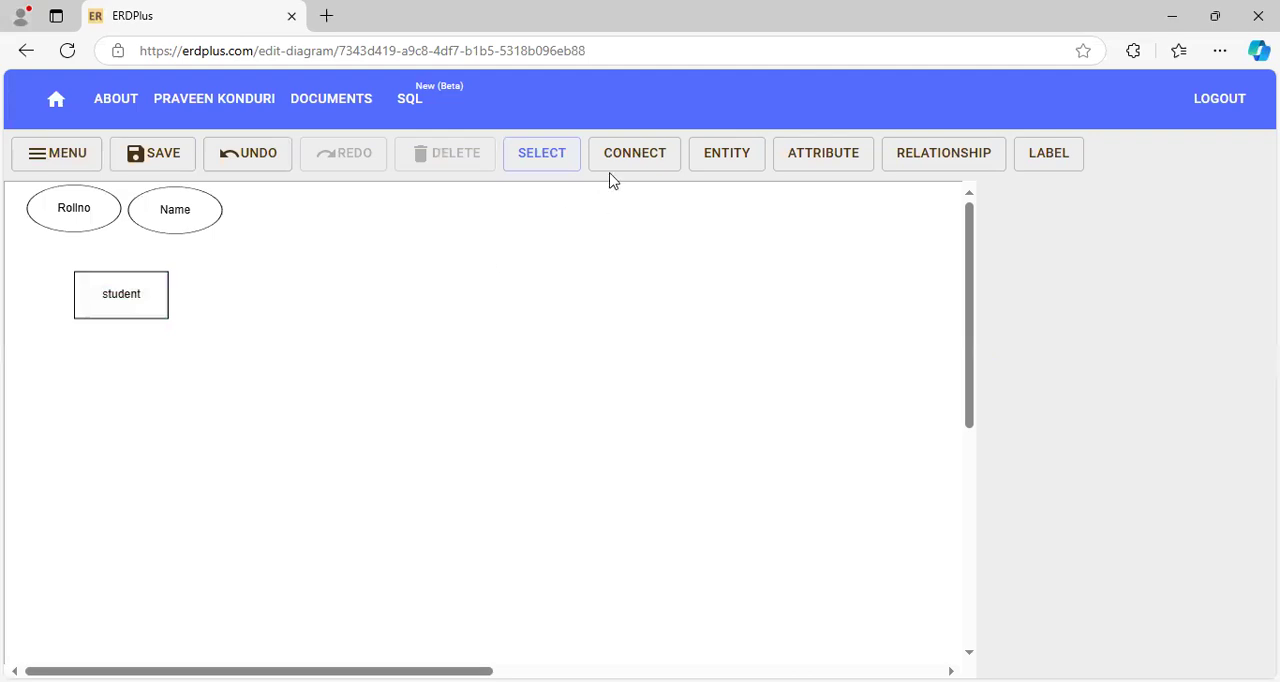
- Add an attribute below and to the left of the student entity and name it "Address"
{"action": "left_click", "coordinate": [815, 155]}
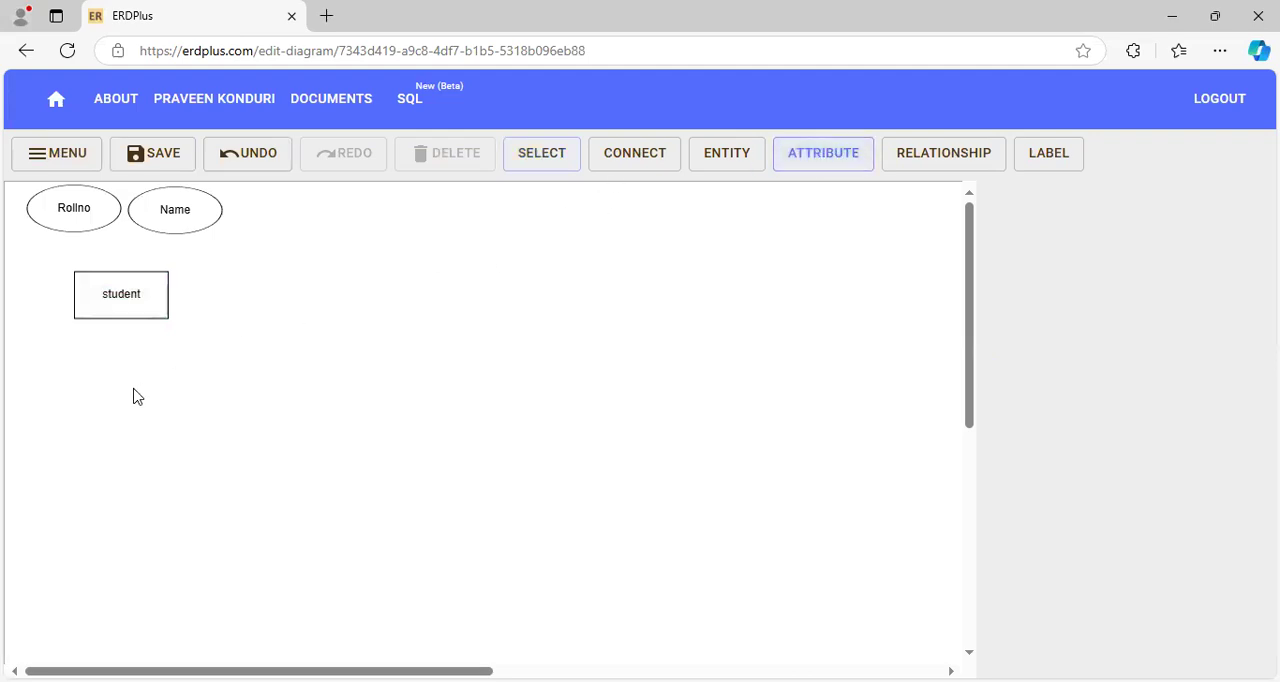
{"action": "left_click", "coordinate": [52, 405]}
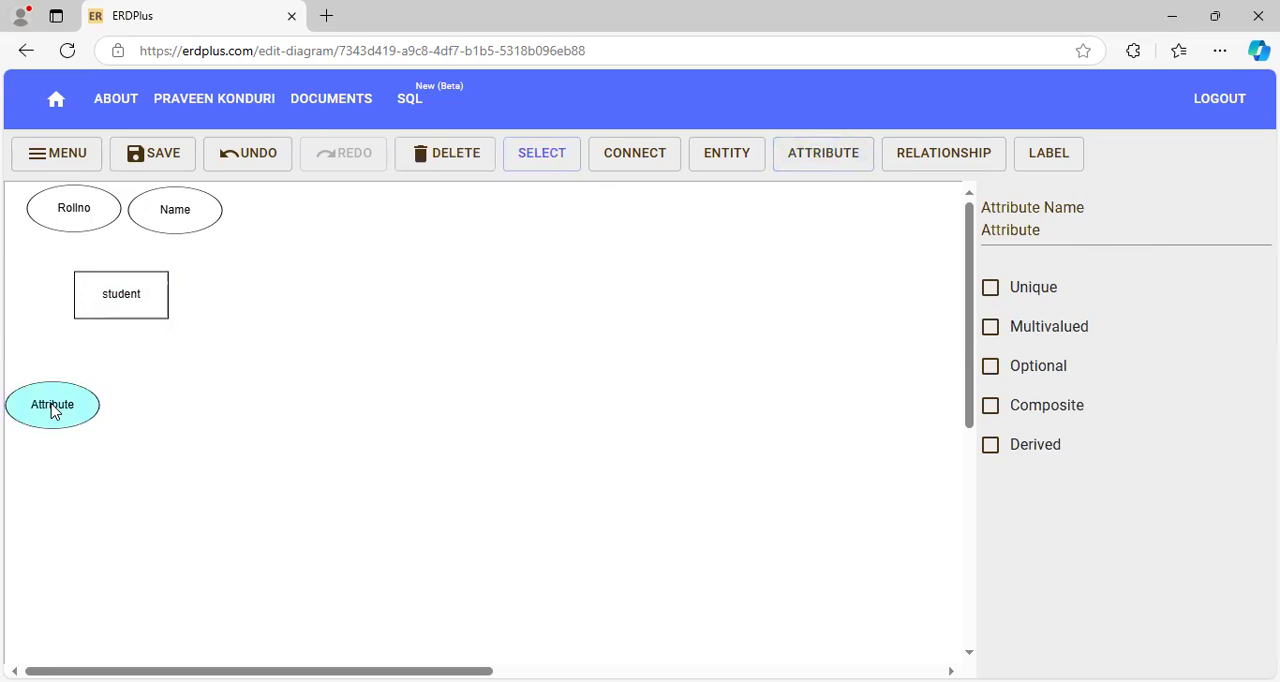
{"action": "left_click", "coordinate": [1045, 230]}
{"action": "left_click_drag", "start_coordinate": [1045, 230], "coordinate": [977, 238]}
{"action": "type", "text": "Address"}
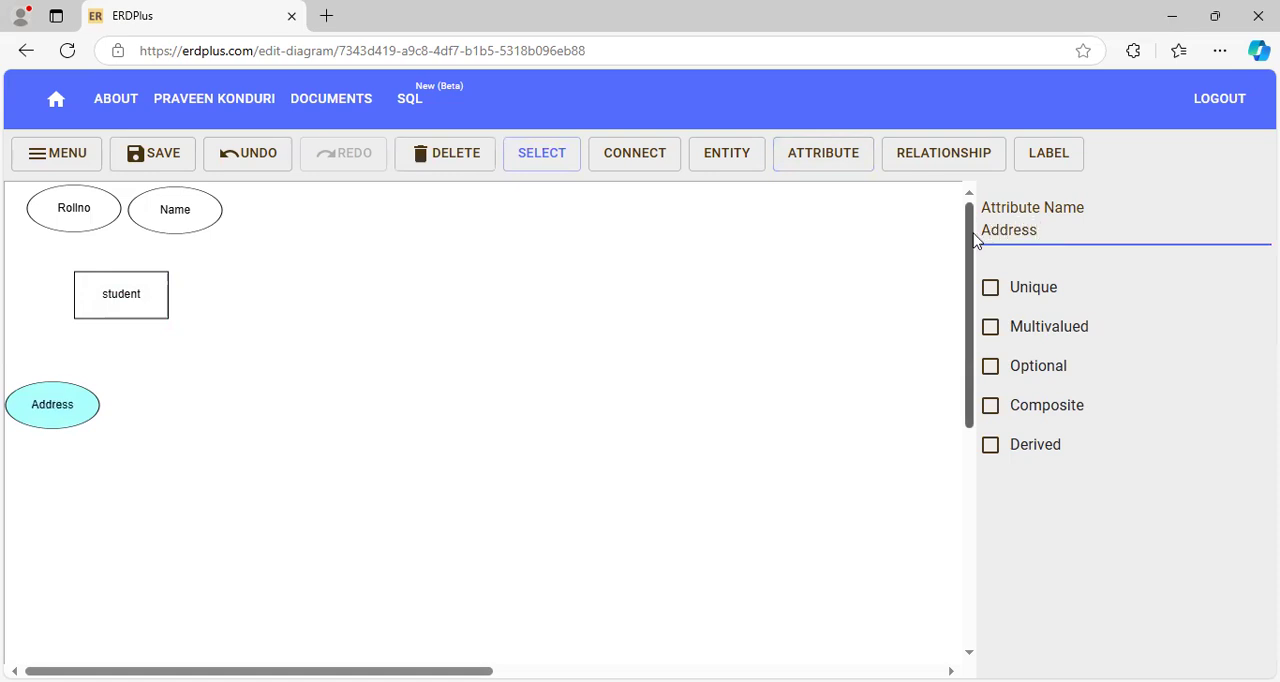
{"action": "left_click", "coordinate": [668, 371]}
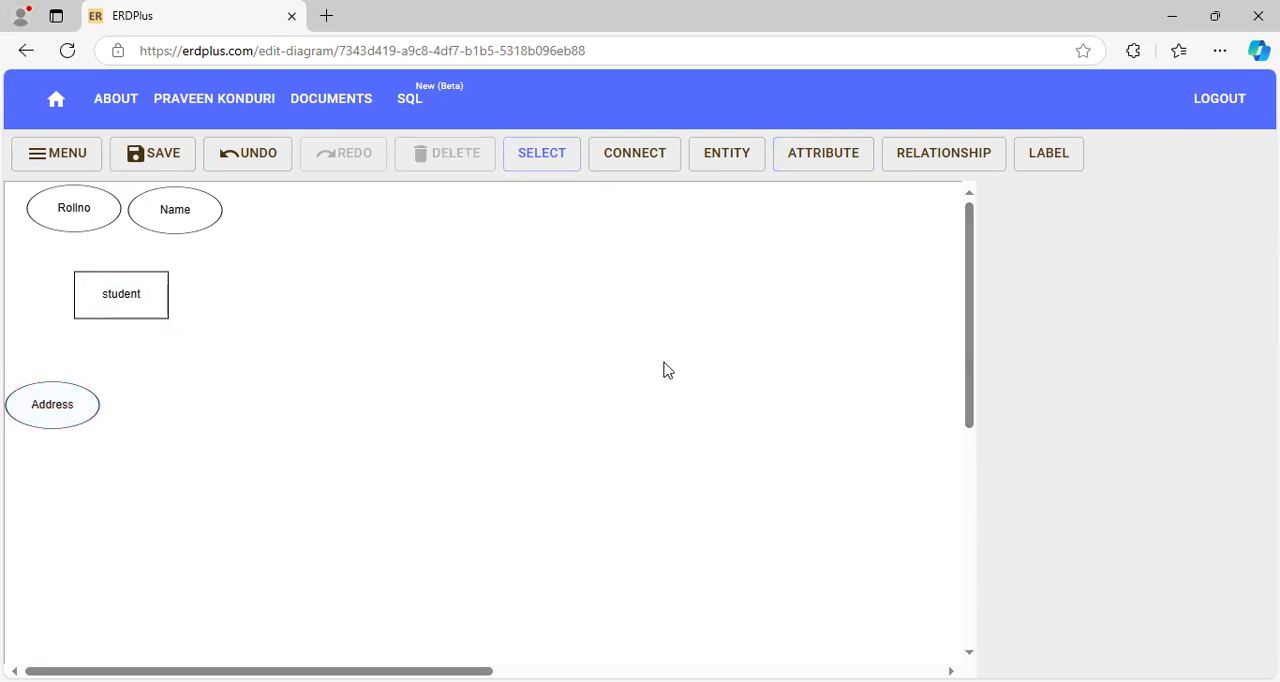
- Connect the Rollno, Name and Address attributes to the student entity
{"action": "left_click", "coordinate": [638, 166]}
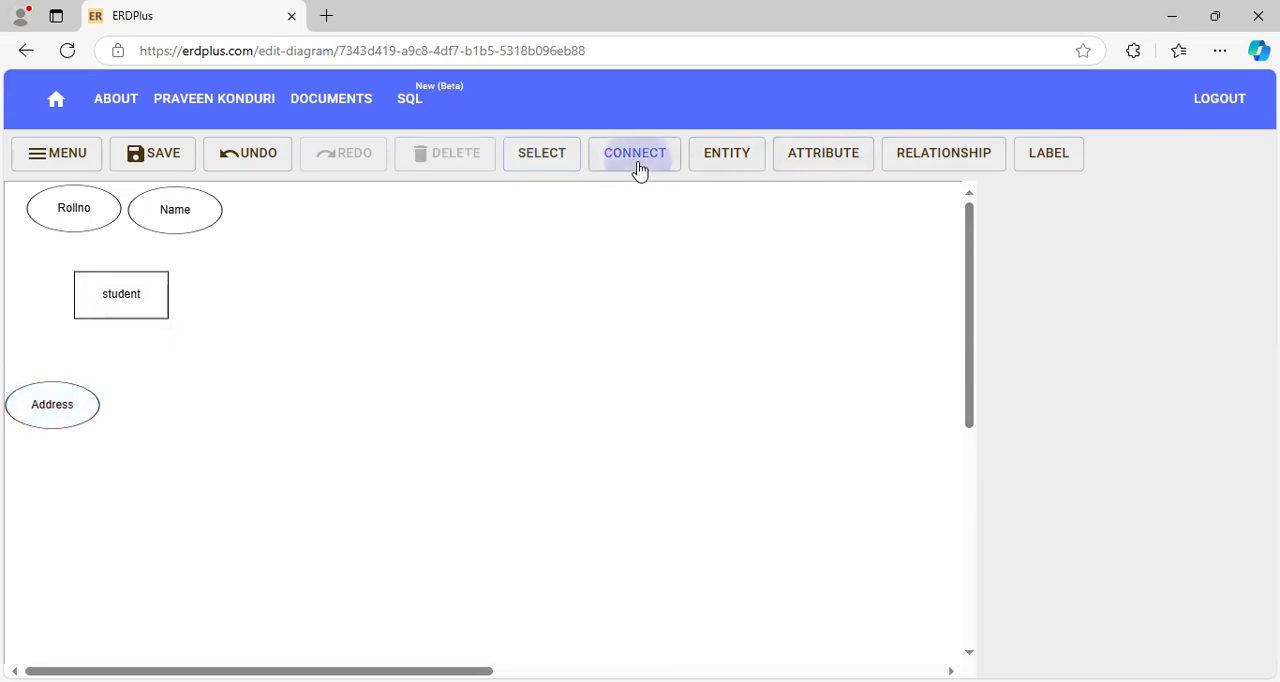
{"action": "left_click_drag", "start_coordinate": [54, 212], "coordinate": [109, 278]}
{"action": "left_click", "coordinate": [636, 155]}
{"action": "left_click_drag", "start_coordinate": [167, 217], "coordinate": [141, 276]}
{"action": "left_click", "coordinate": [632, 157]}
{"action": "left_click_drag", "start_coordinate": [97, 308], "coordinate": [43, 408]}
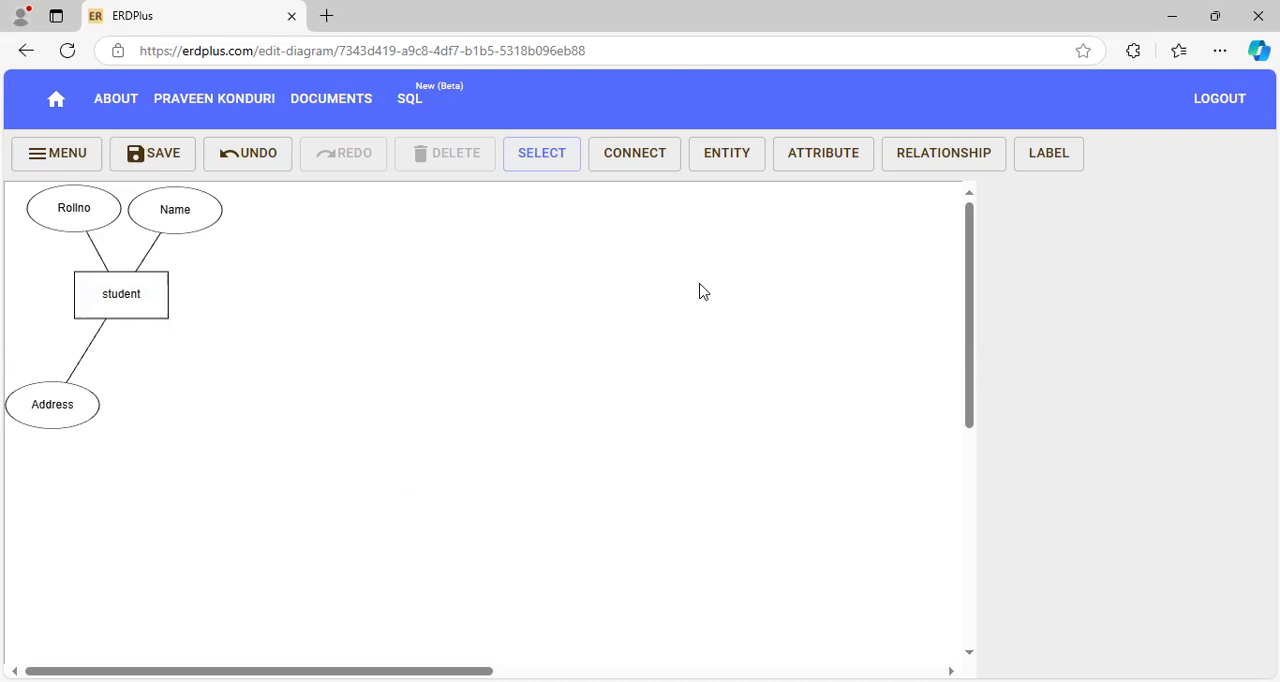
- Add a relationship named "enrolls" to the right of the student entity and connect student to it
{"action": "left_click", "coordinate": [929, 164]}
{"action": "left_click", "coordinate": [312, 288]}
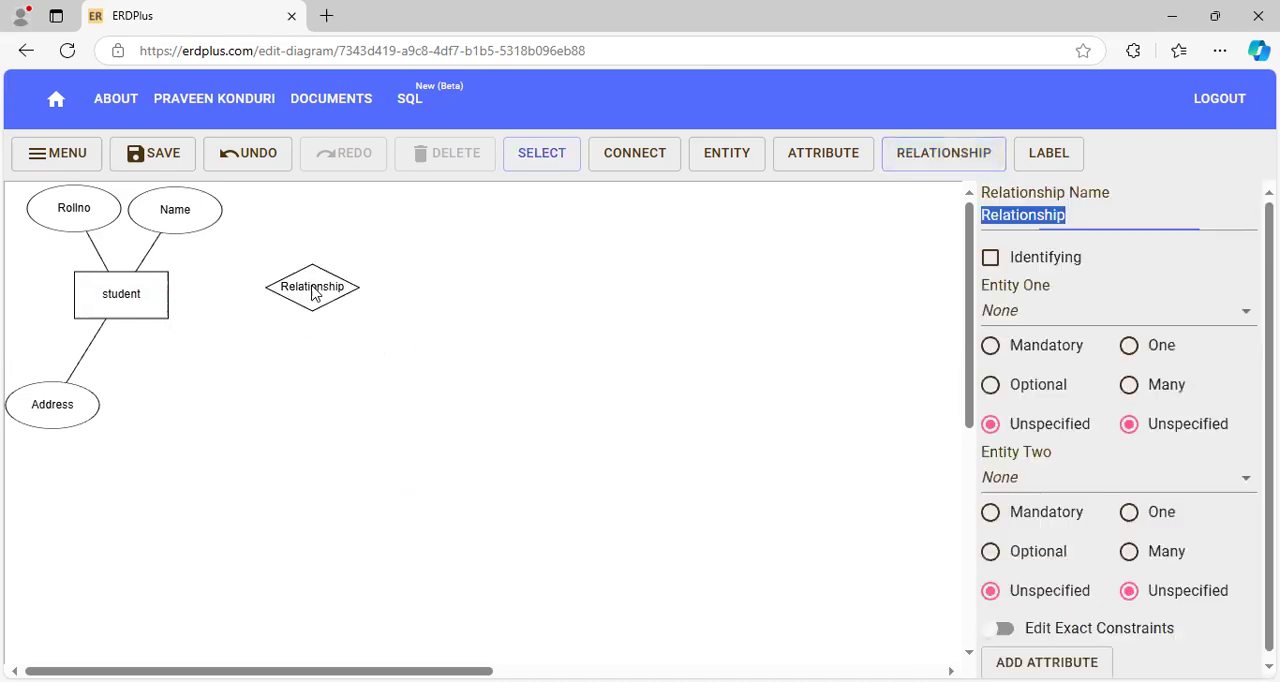
{"action": "left_click", "coordinate": [314, 290]}
{"action": "double_click", "coordinate": [314, 290]}
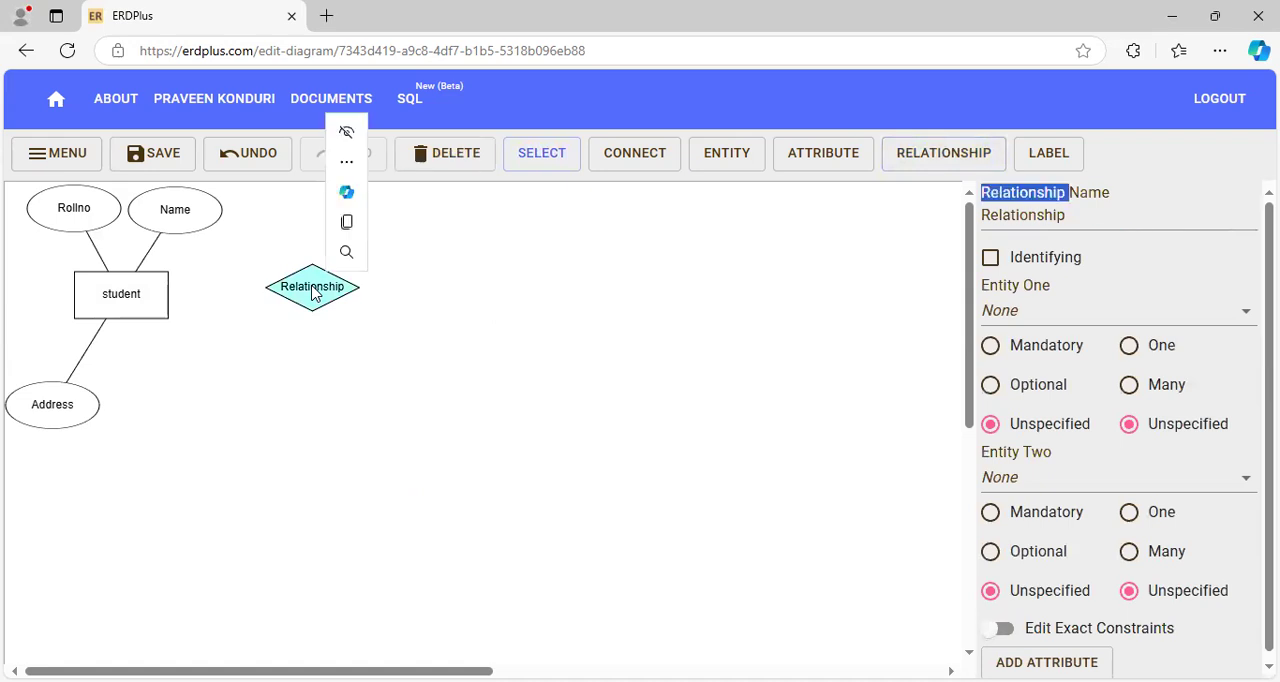
{"action": "left_click_drag", "start_coordinate": [1092, 215], "coordinate": [979, 218]}
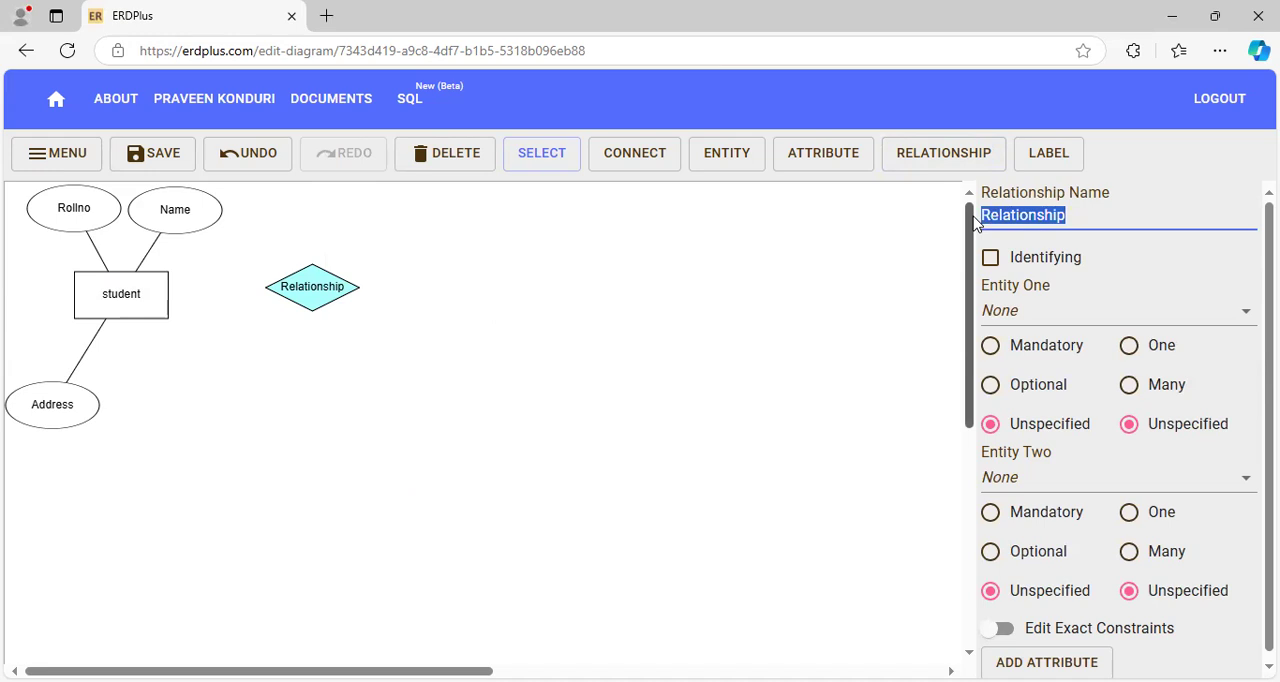
{"action": "type", "text": "enrolls"}
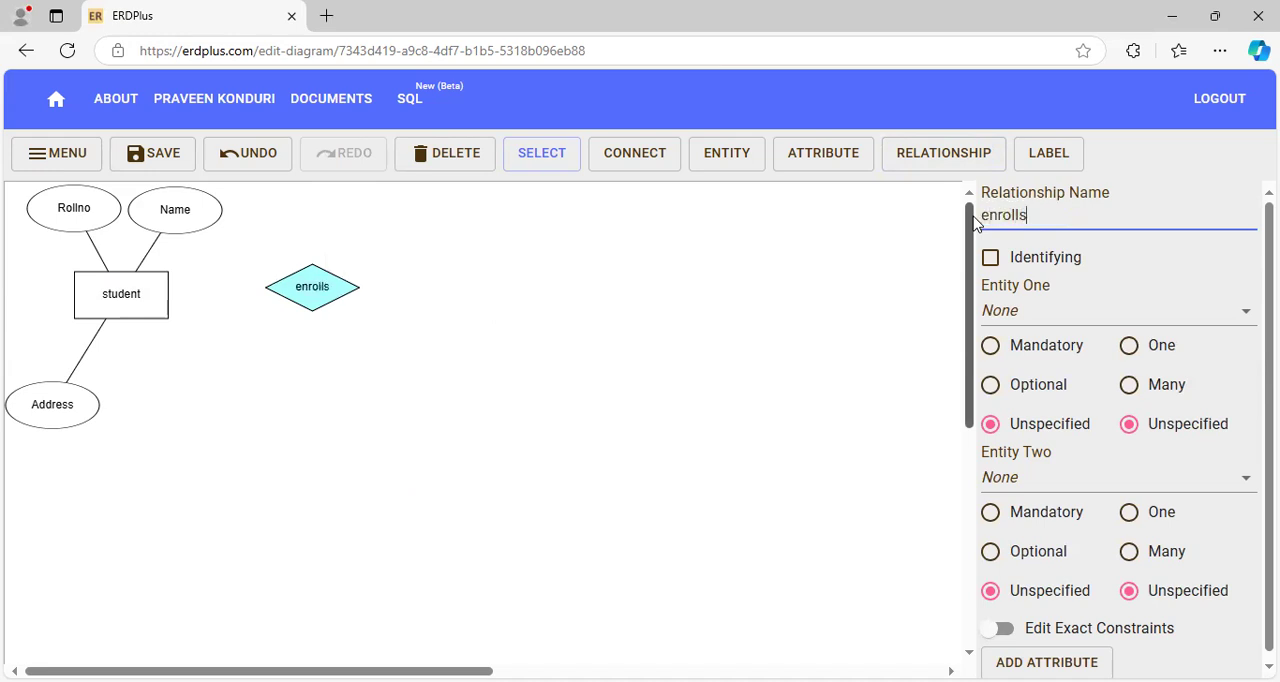
{"action": "left_click", "coordinate": [632, 170]}
{"action": "left_click_drag", "start_coordinate": [123, 288], "coordinate": [268, 295]}
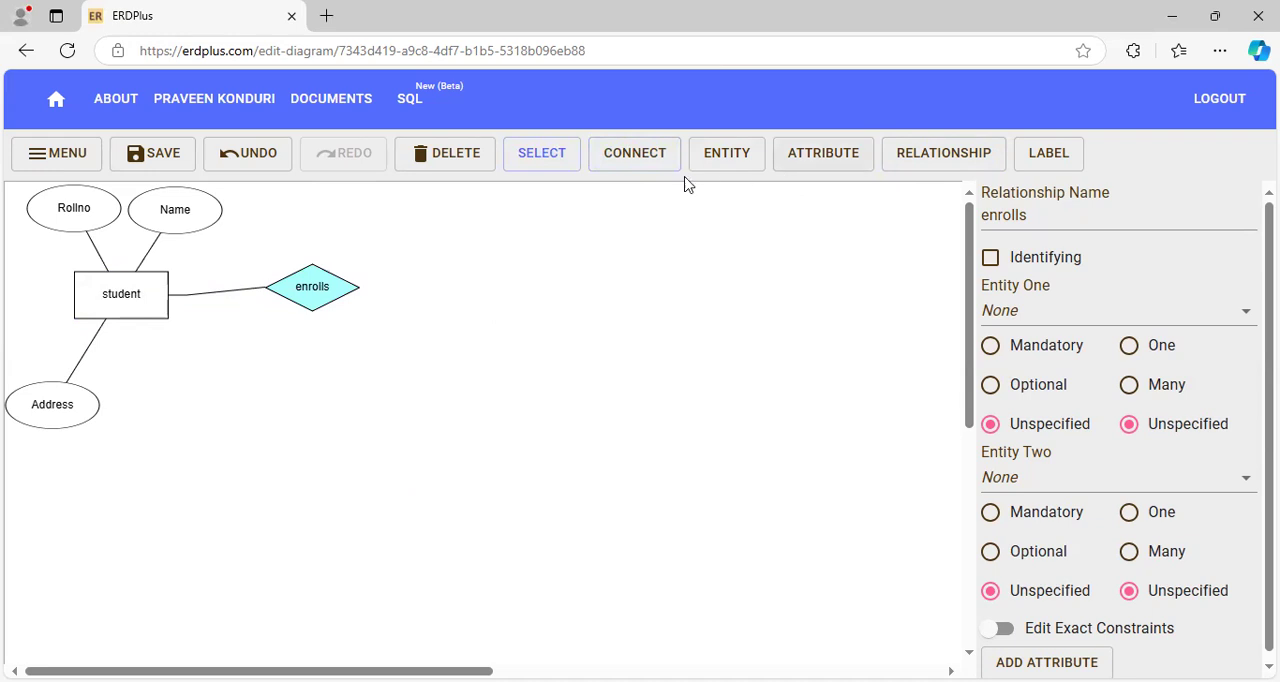
- Add a regular entity to the right of the enrolls relationship and name it "University/College"
{"action": "left_click", "coordinate": [745, 162]}
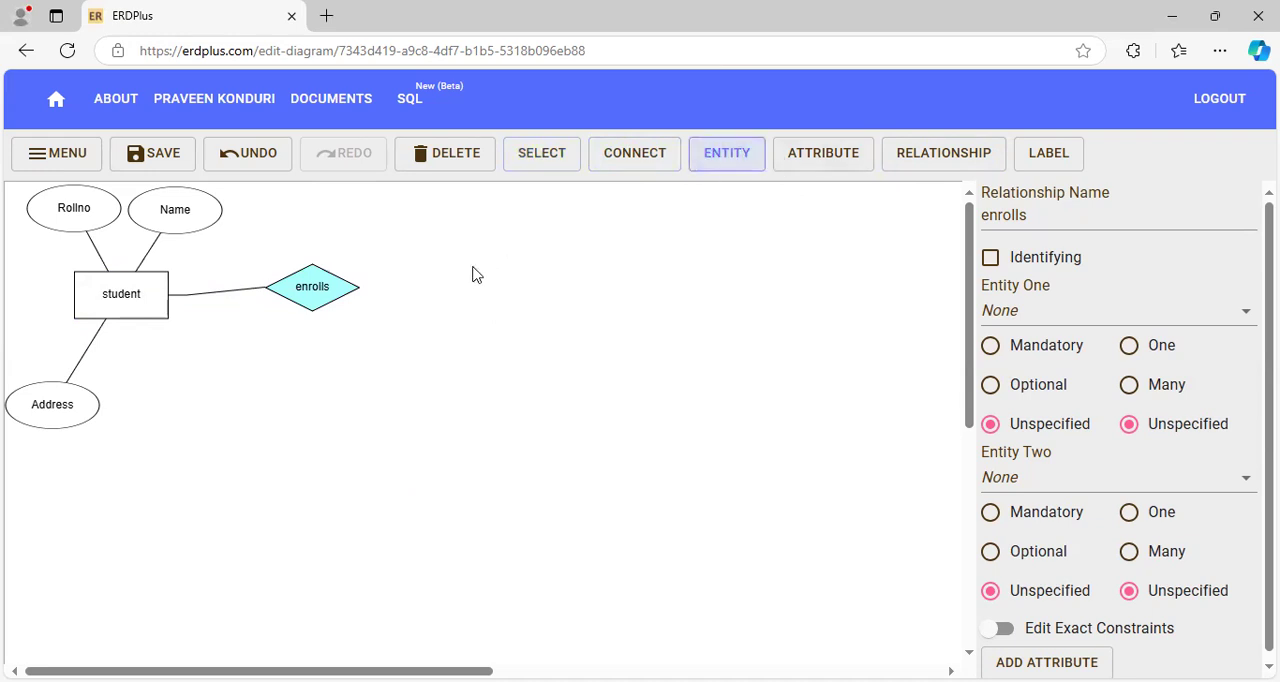
{"action": "left_click", "coordinate": [483, 287]}
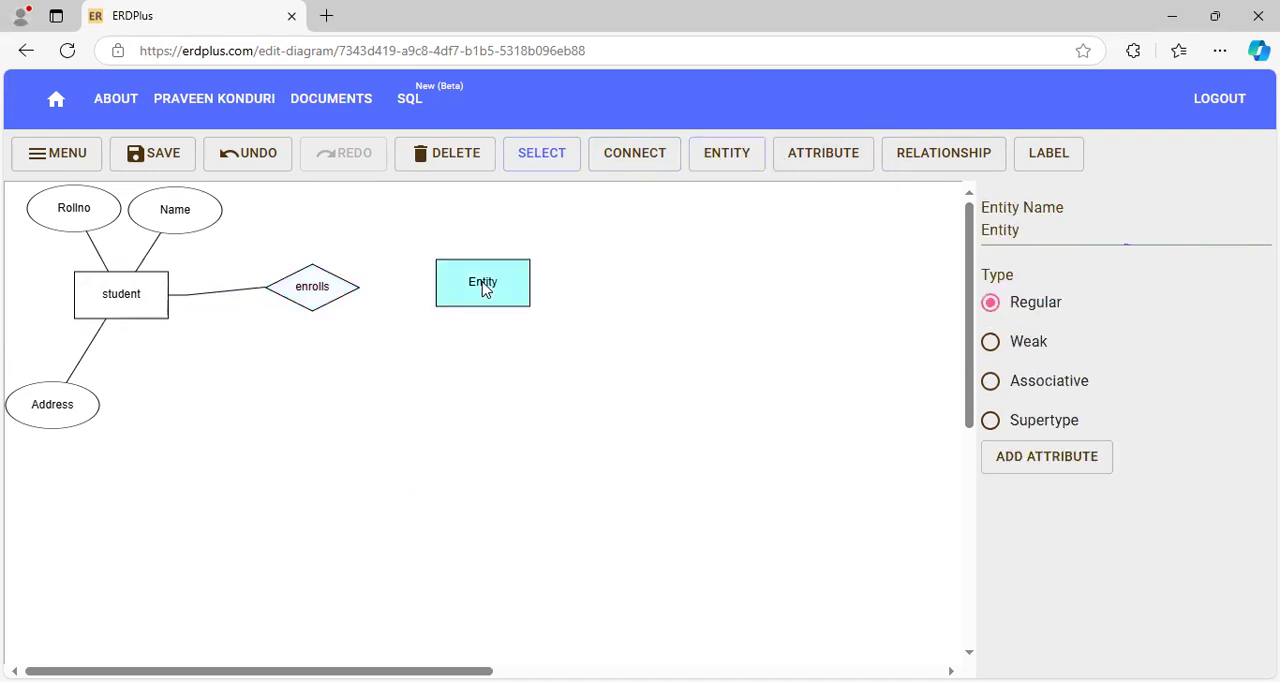
{"action": "left_click", "coordinate": [1027, 230]}
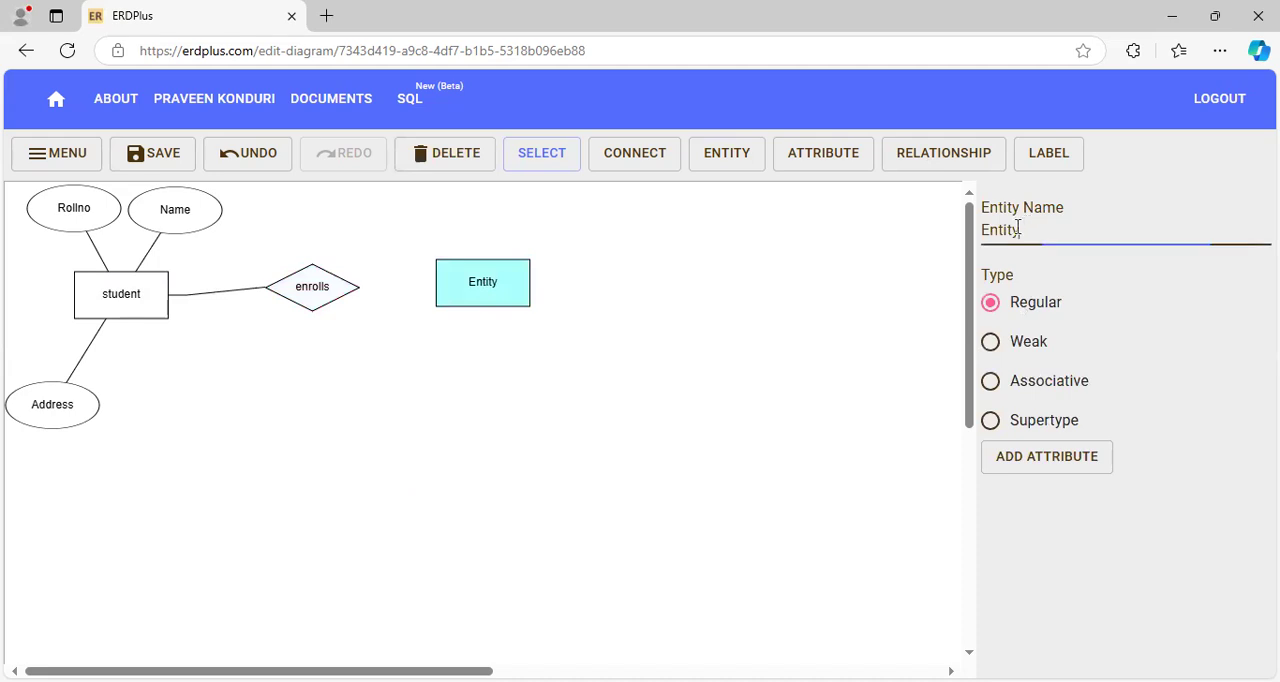
{"action": "left_click_drag", "start_coordinate": [1027, 230], "coordinate": [975, 233]}
{"action": "type", "text": "Uni"}
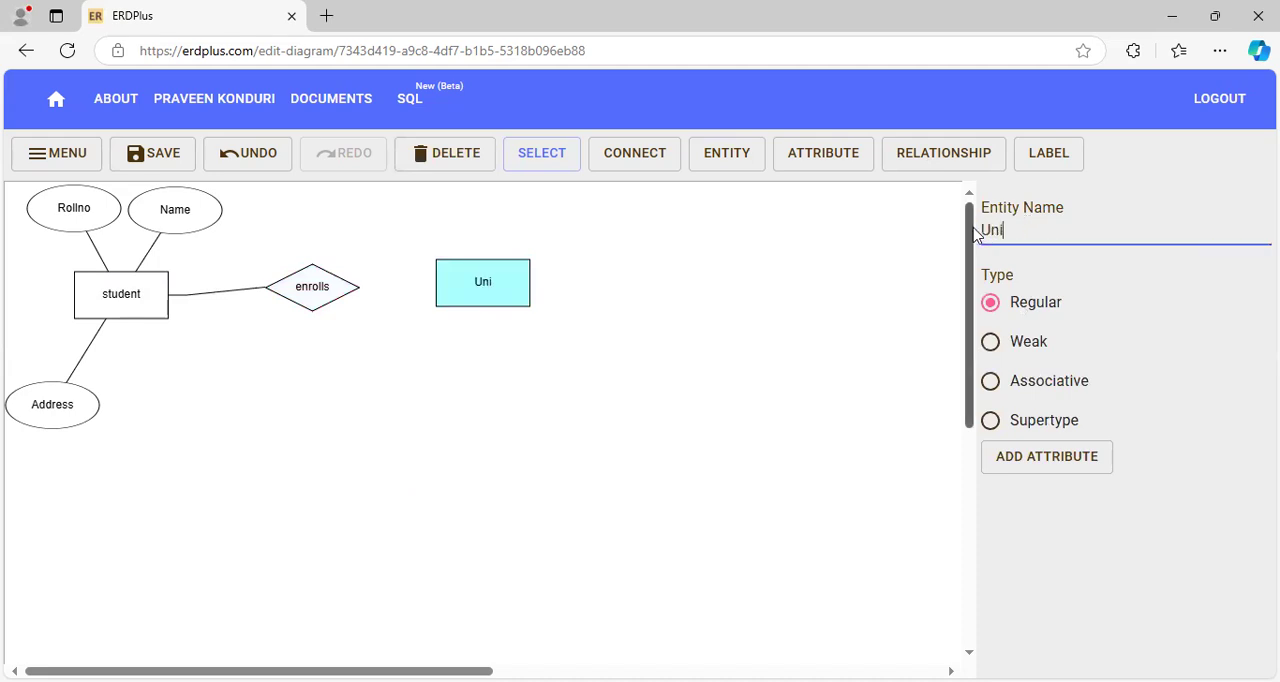
{"action": "type", "text": "versity"}
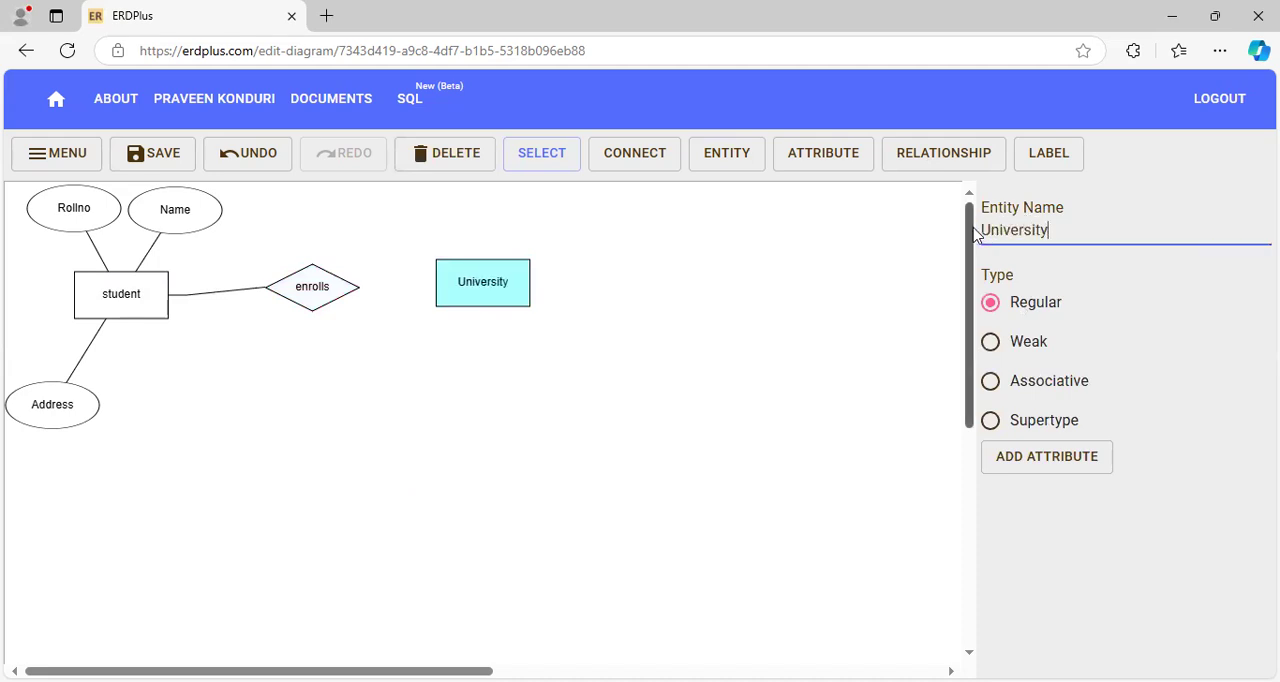
{"action": "type", "text": "/College"}
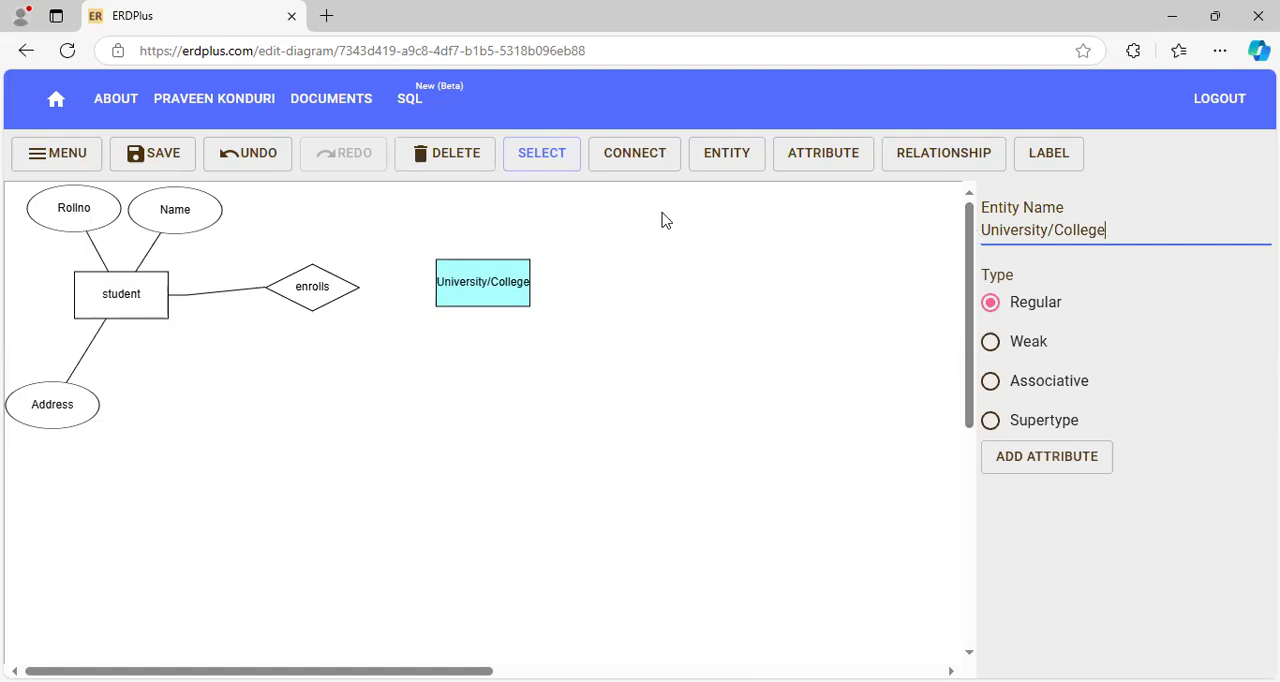
- Add an attribute above and slightly left of the University/College entity and name it "Department"
{"action": "left_click", "coordinate": [838, 166]}
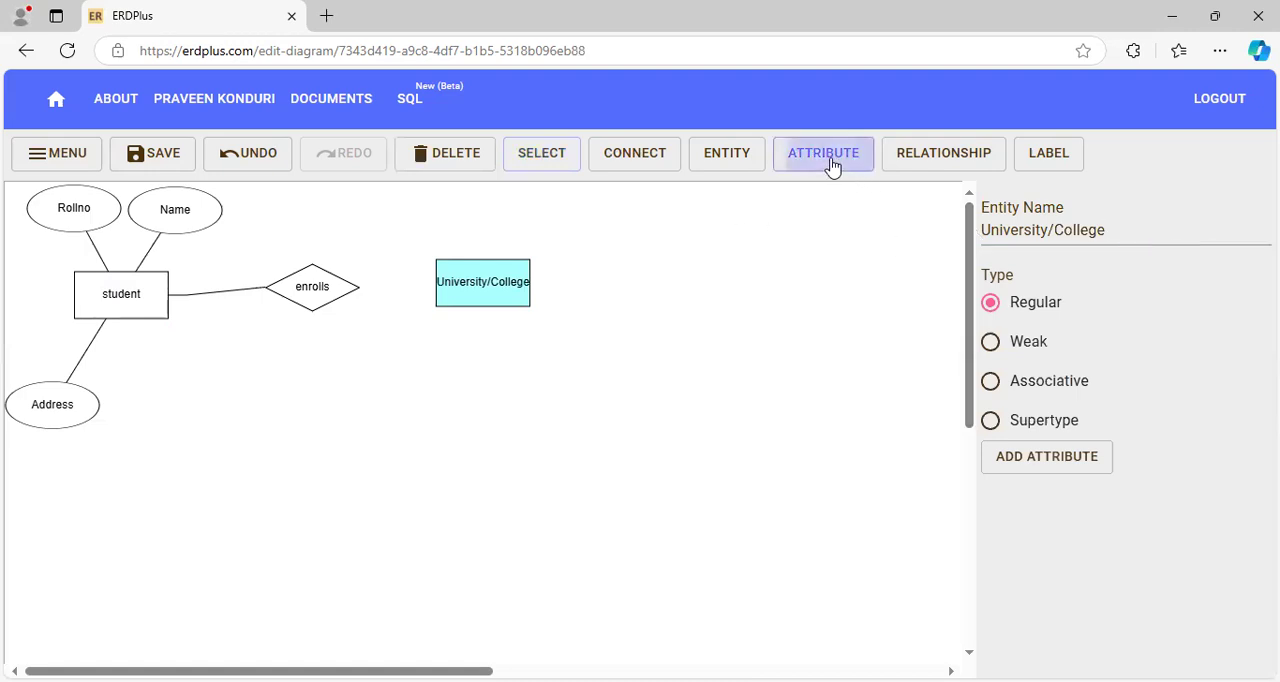
{"action": "left_click", "coordinate": [438, 213]}
{"action": "left_click", "coordinate": [438, 213]}
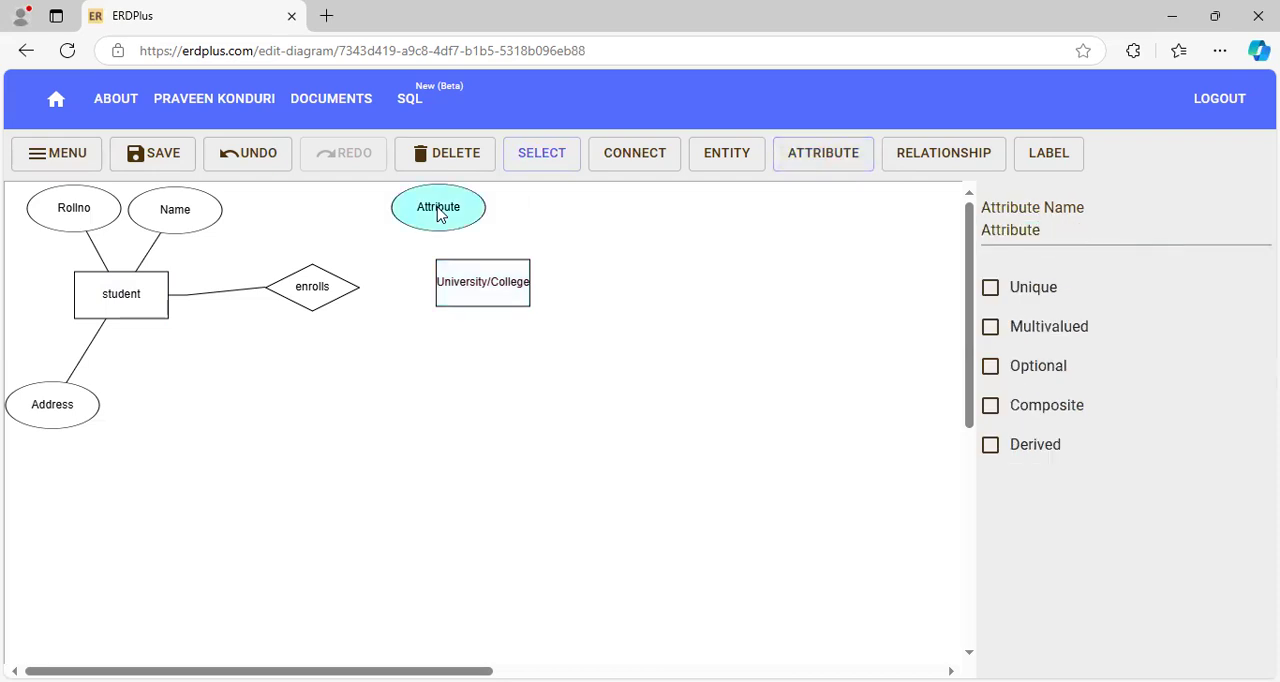
{"action": "left_click", "coordinate": [1043, 229]}
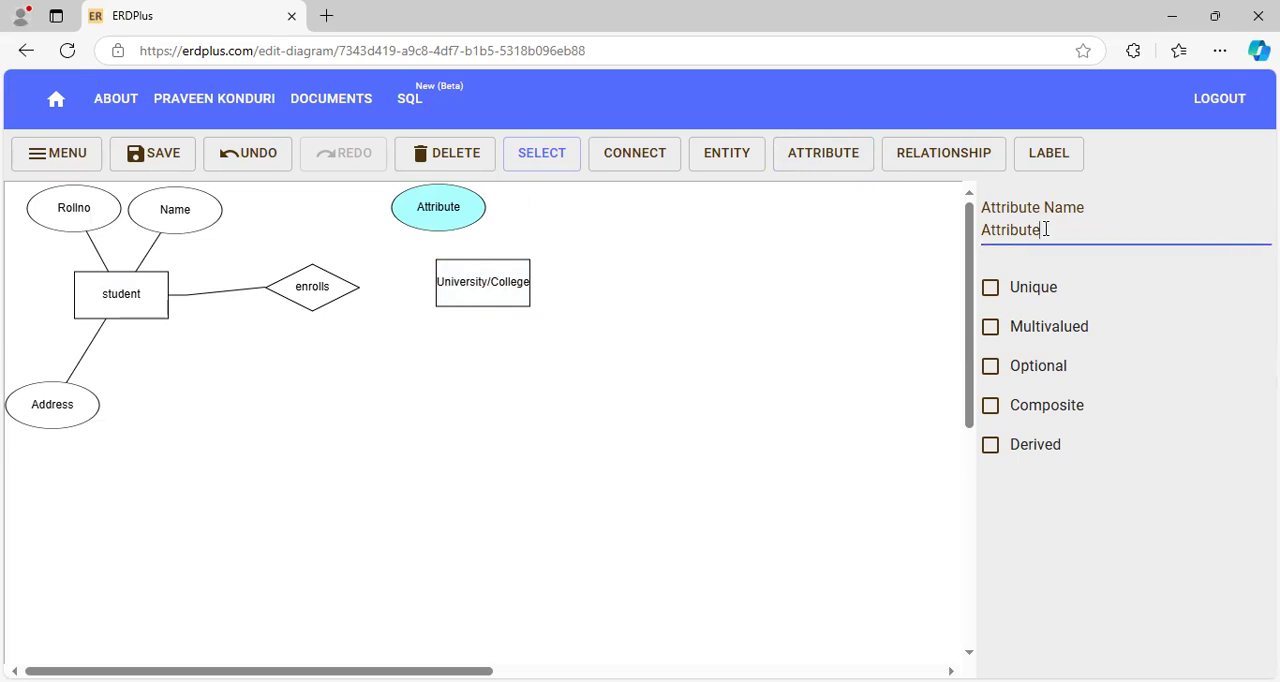
{"action": "left_click_drag", "start_coordinate": [1043, 229], "coordinate": [952, 238]}
{"action": "type", "text": "De"}
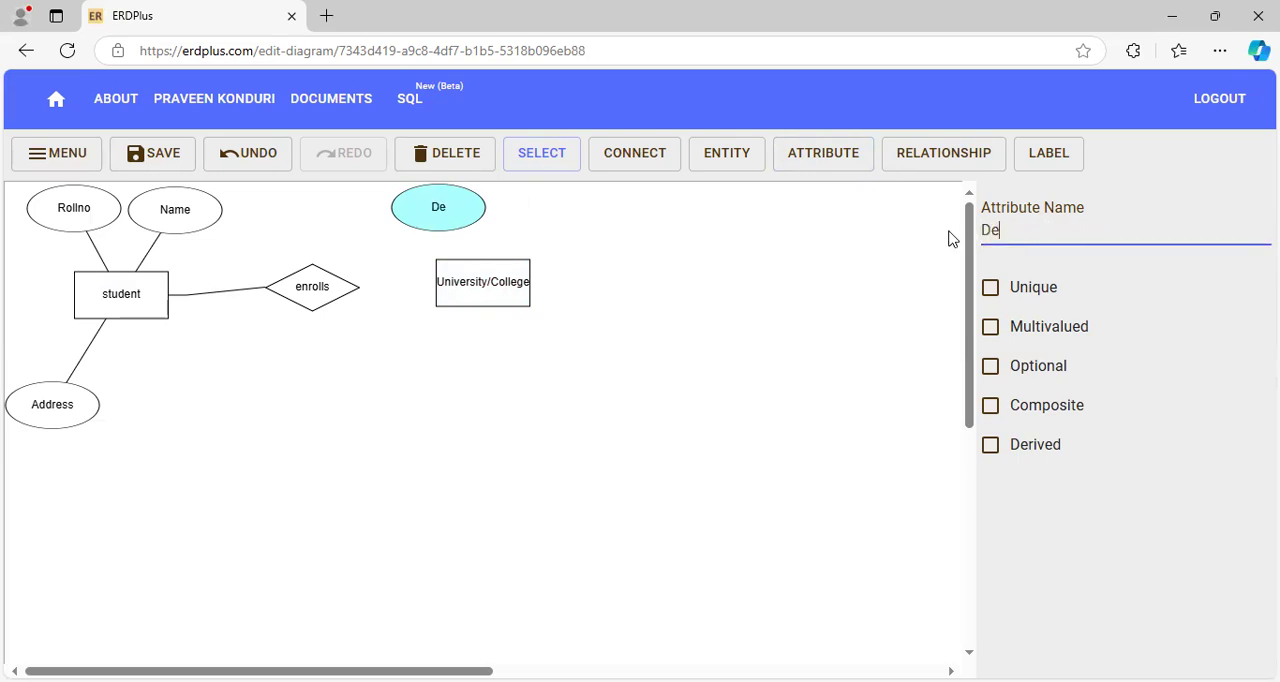
{"action": "type", "text": "partment"}
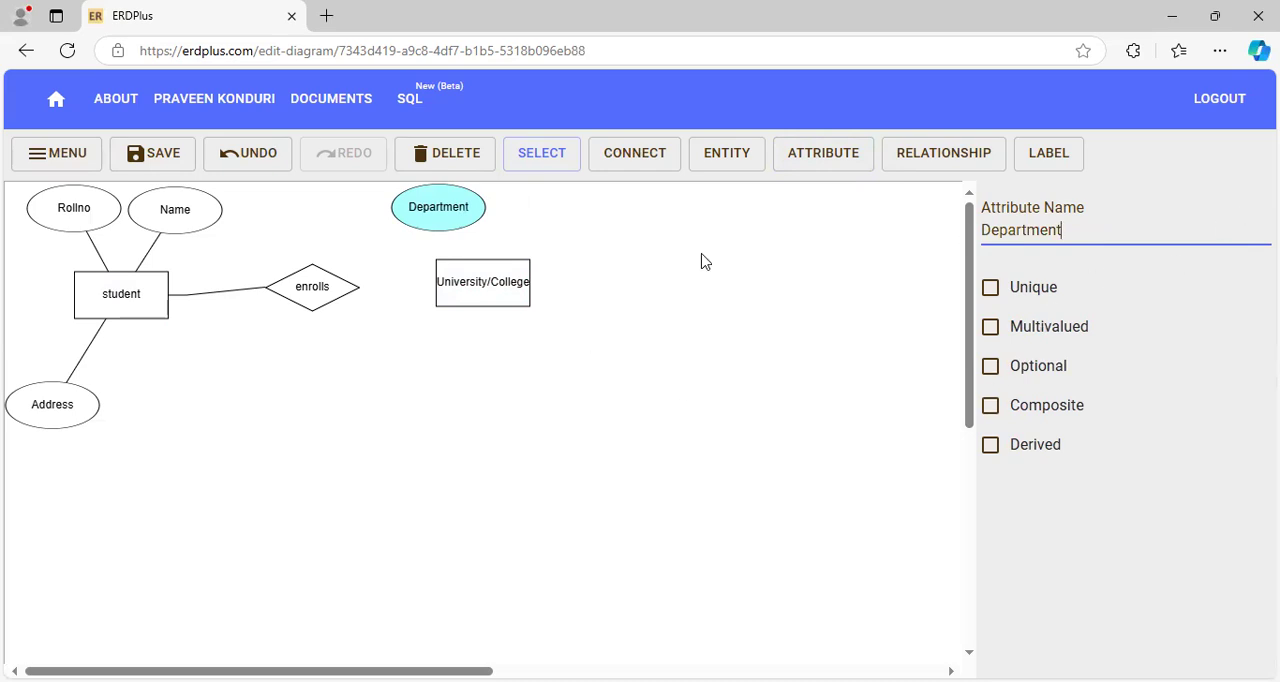
- Add an attribute to the right of the Department attribute and name it "Branch"
{"action": "left_click", "coordinate": [810, 160]}
{"action": "left_click", "coordinate": [551, 217]}
{"action": "left_click", "coordinate": [551, 217]}
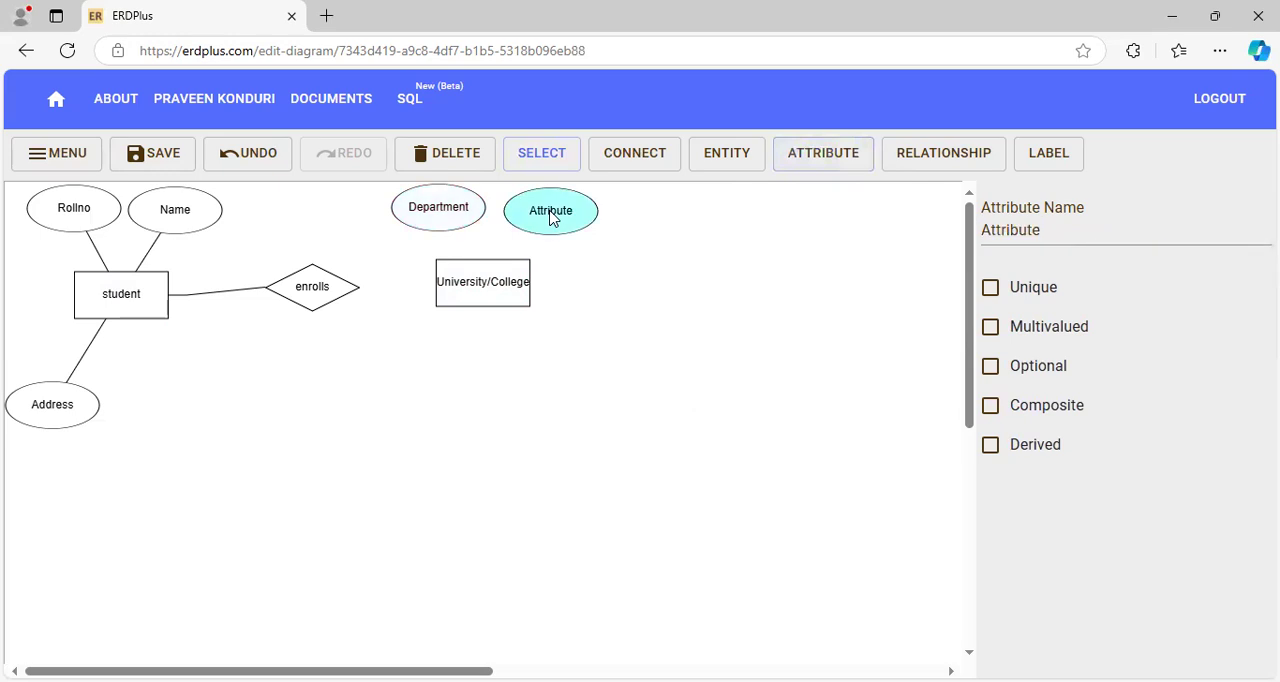
{"action": "left_click_drag", "start_coordinate": [1071, 243], "coordinate": [952, 236]}
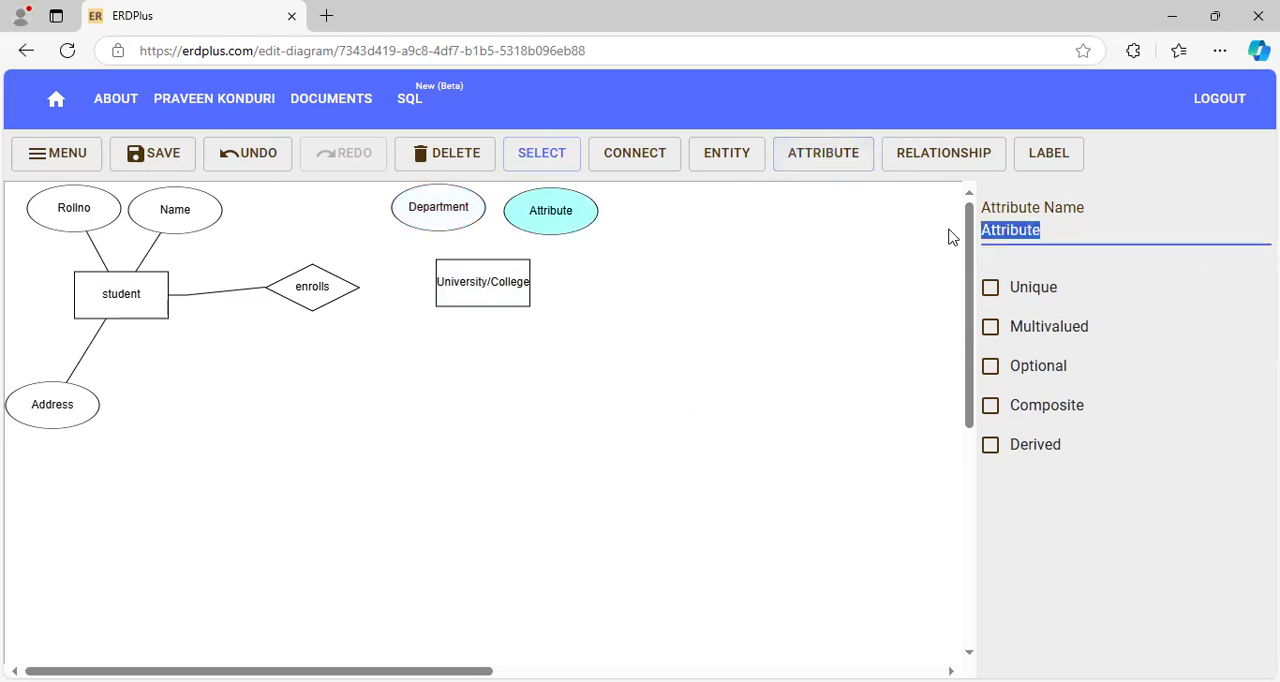
{"action": "type", "text": "Branch"}
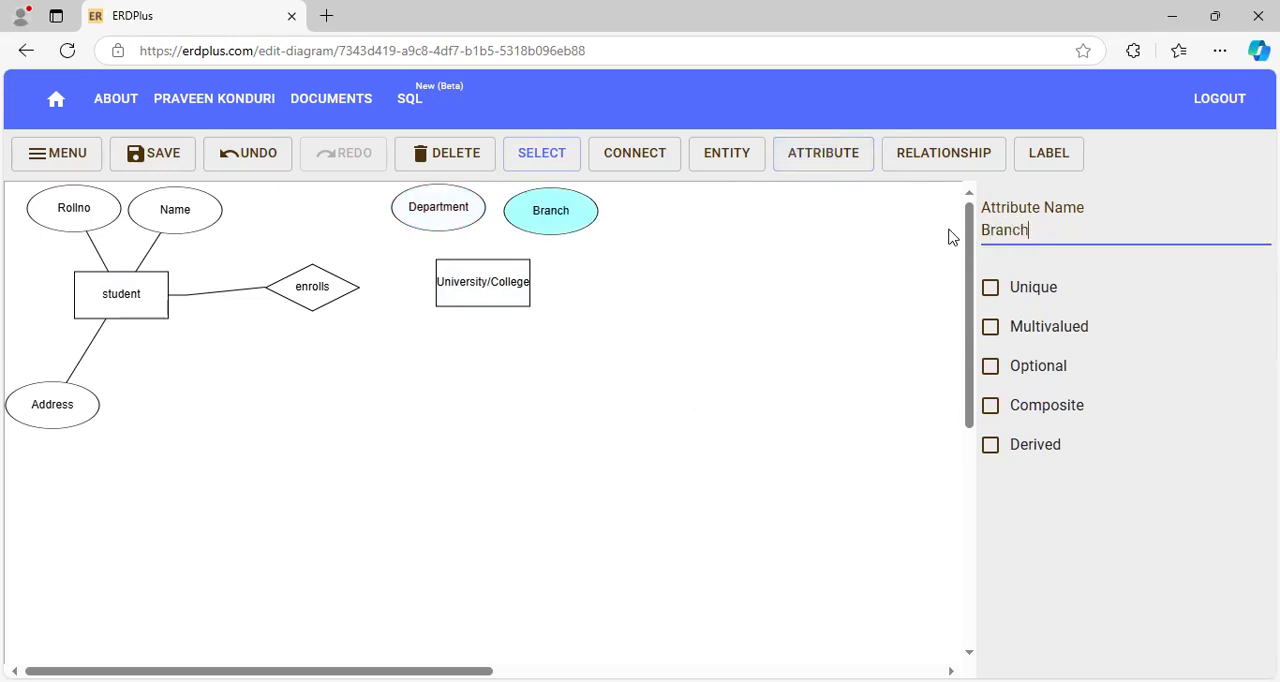
- Add an attribute below the University/College entity and name it "Room no"
{"action": "left_click", "coordinate": [490, 375]}
{"action": "left_click", "coordinate": [815, 158]}
{"action": "left_click", "coordinate": [478, 393]}
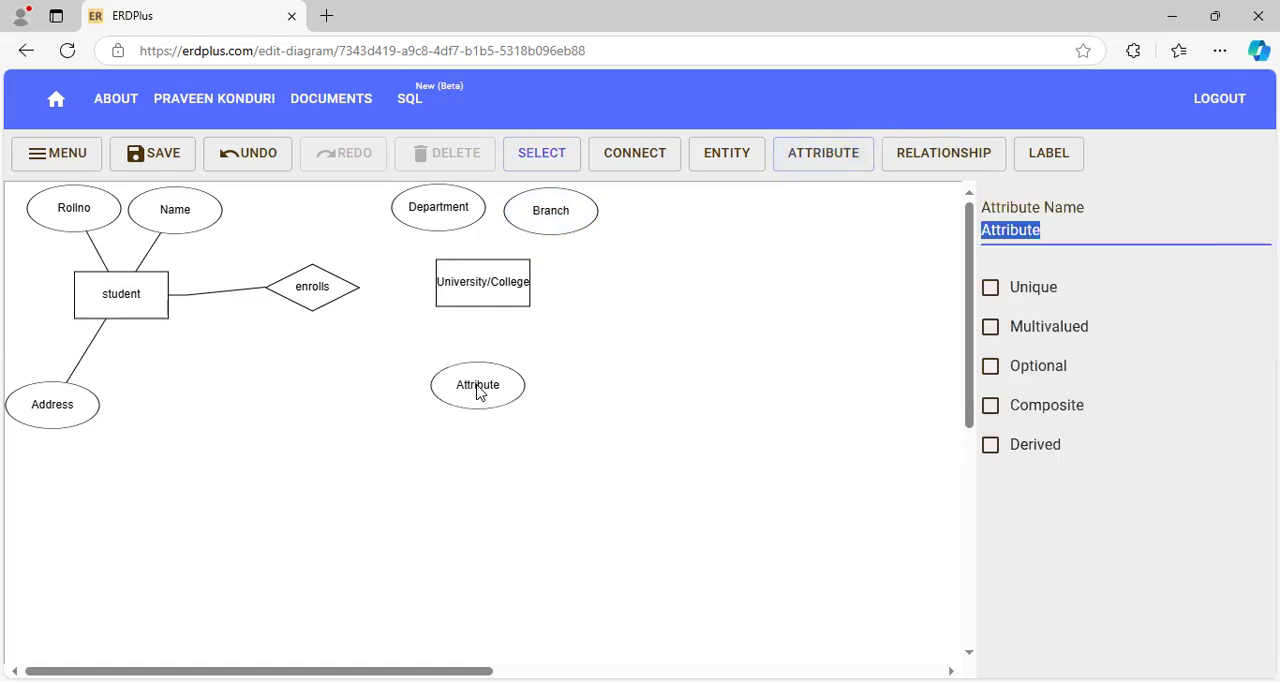
{"action": "double_click", "coordinate": [477, 391]}
{"action": "left_click_drag", "start_coordinate": [1057, 223], "coordinate": [980, 229]}
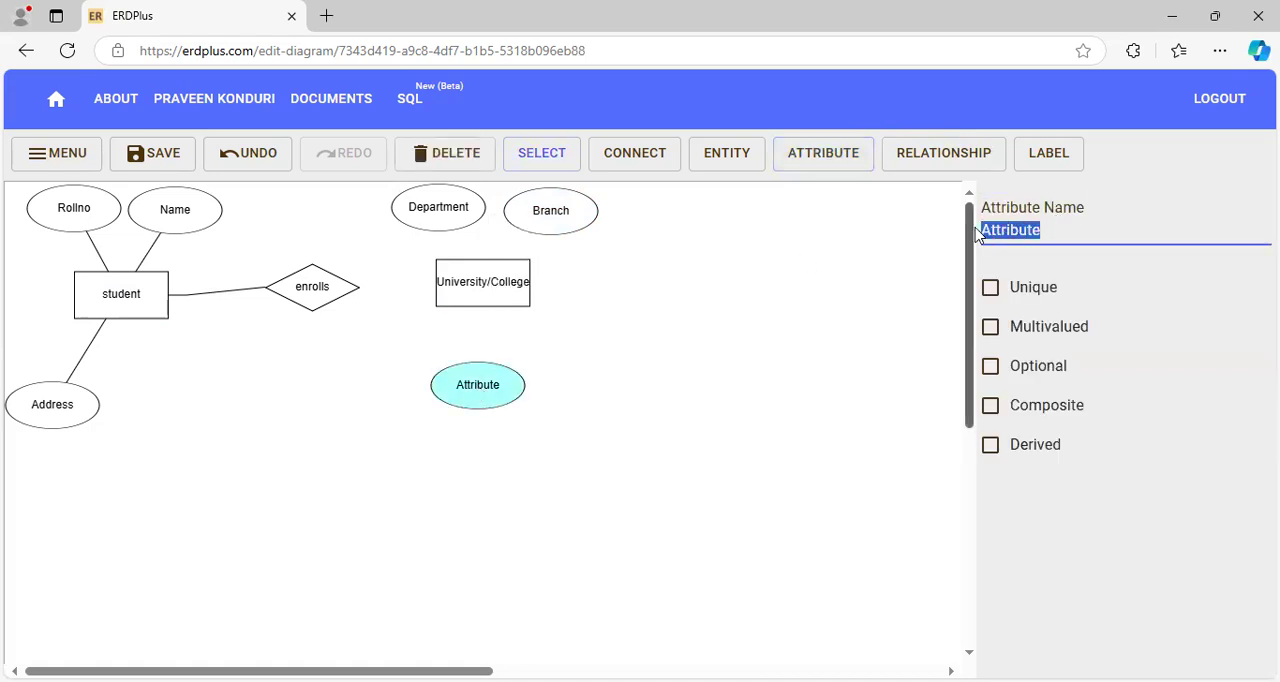
{"action": "type", "text": "R00"}
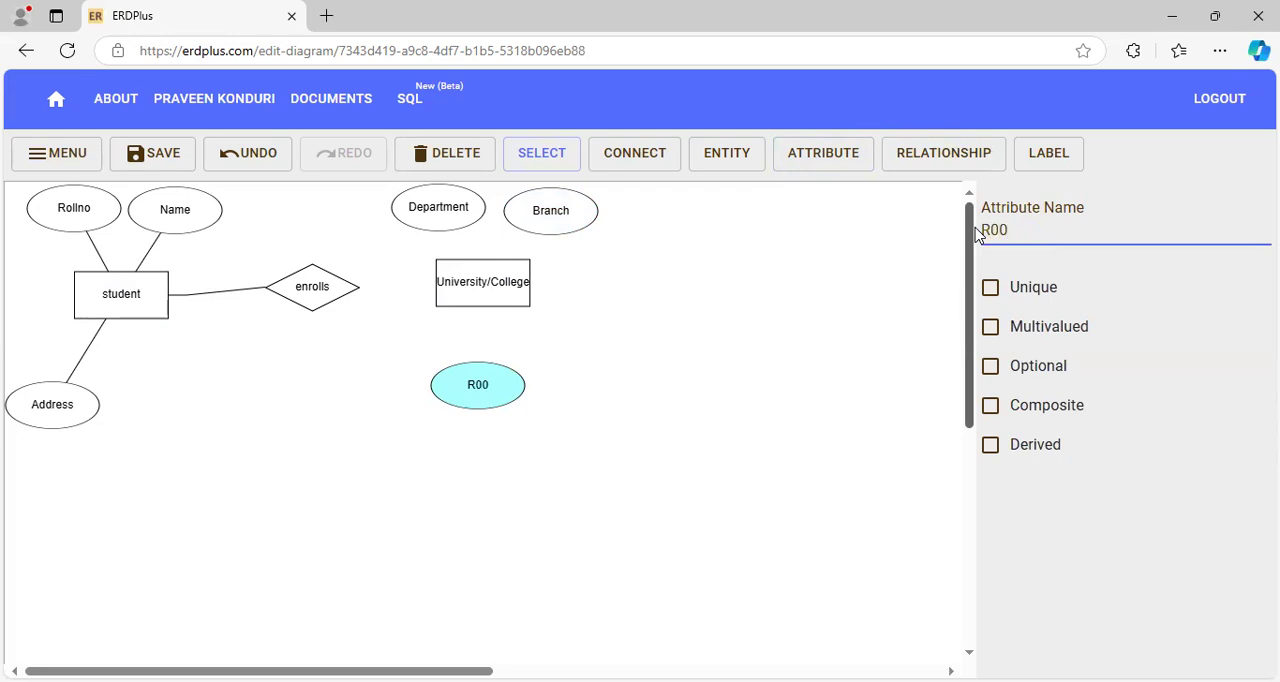
{"action": "key", "text": "BackSpace"}
{"action": "key", "text": "BackSpace"}
{"action": "type", "text": "oom no"}
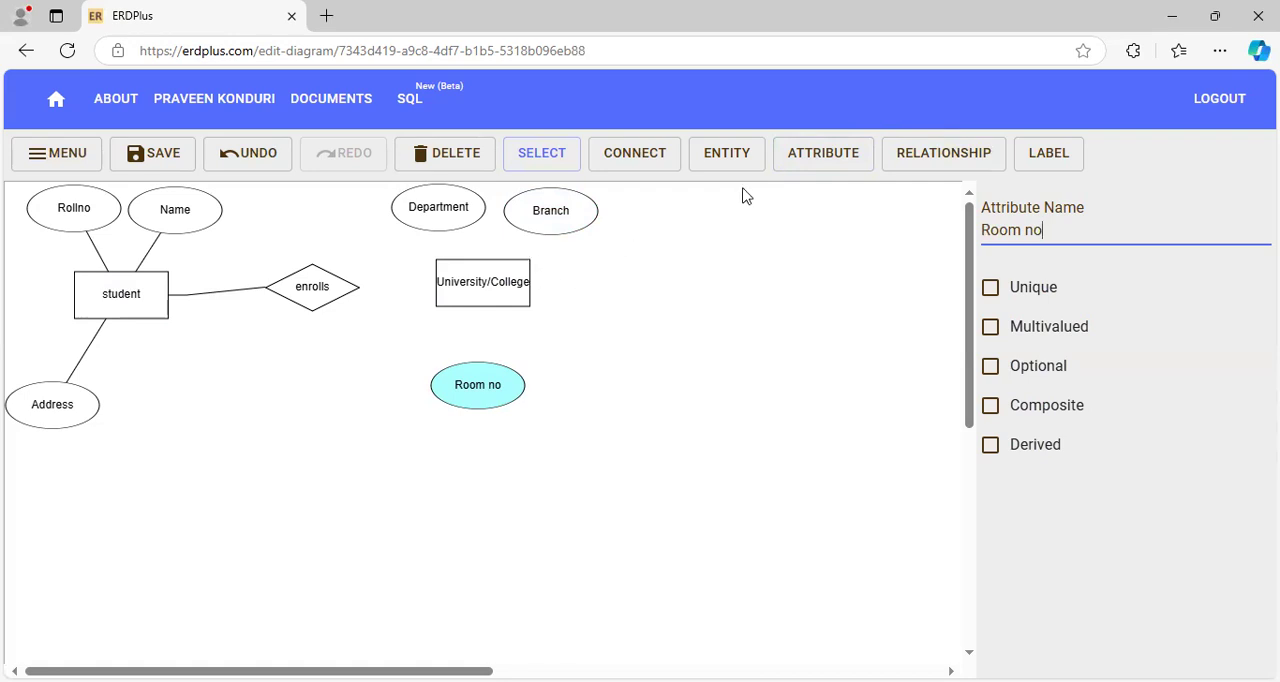
- Connect the University/College entity to the enrolls relationship and to its Department, Branch and Room no attributes
{"action": "left_click", "coordinate": [617, 160]}
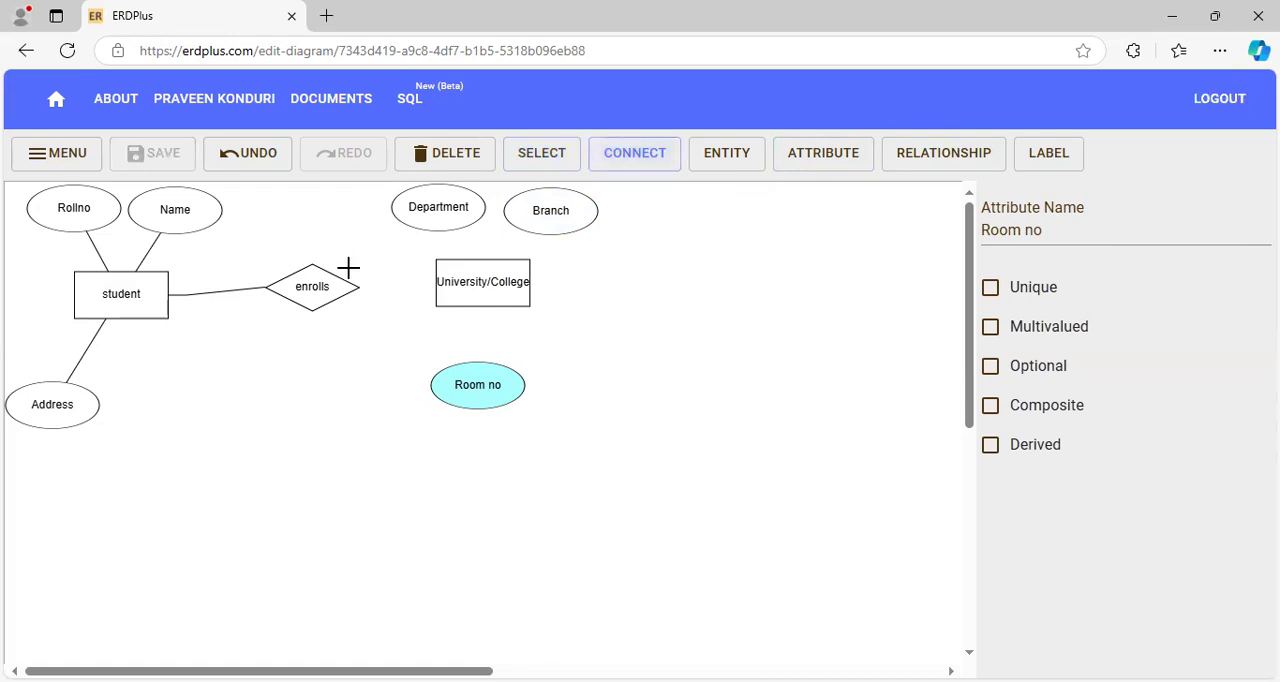
{"action": "left_click_drag", "start_coordinate": [348, 287], "coordinate": [469, 294]}
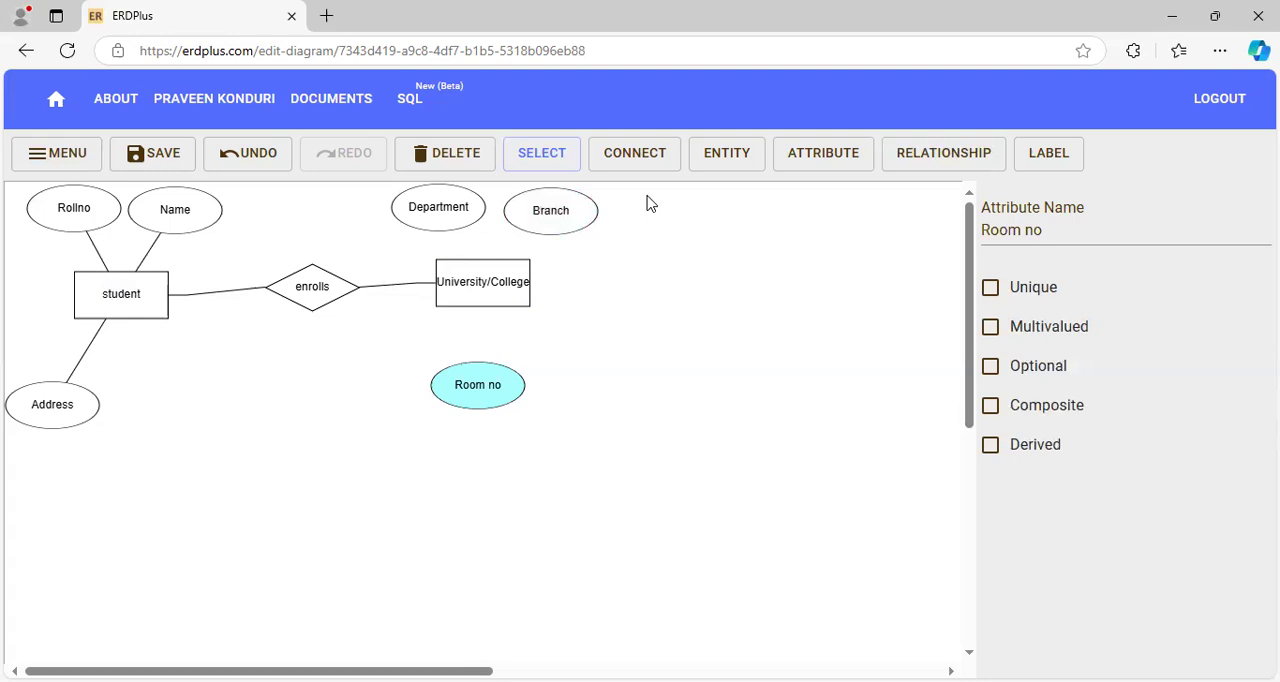
{"action": "left_click", "coordinate": [623, 164]}
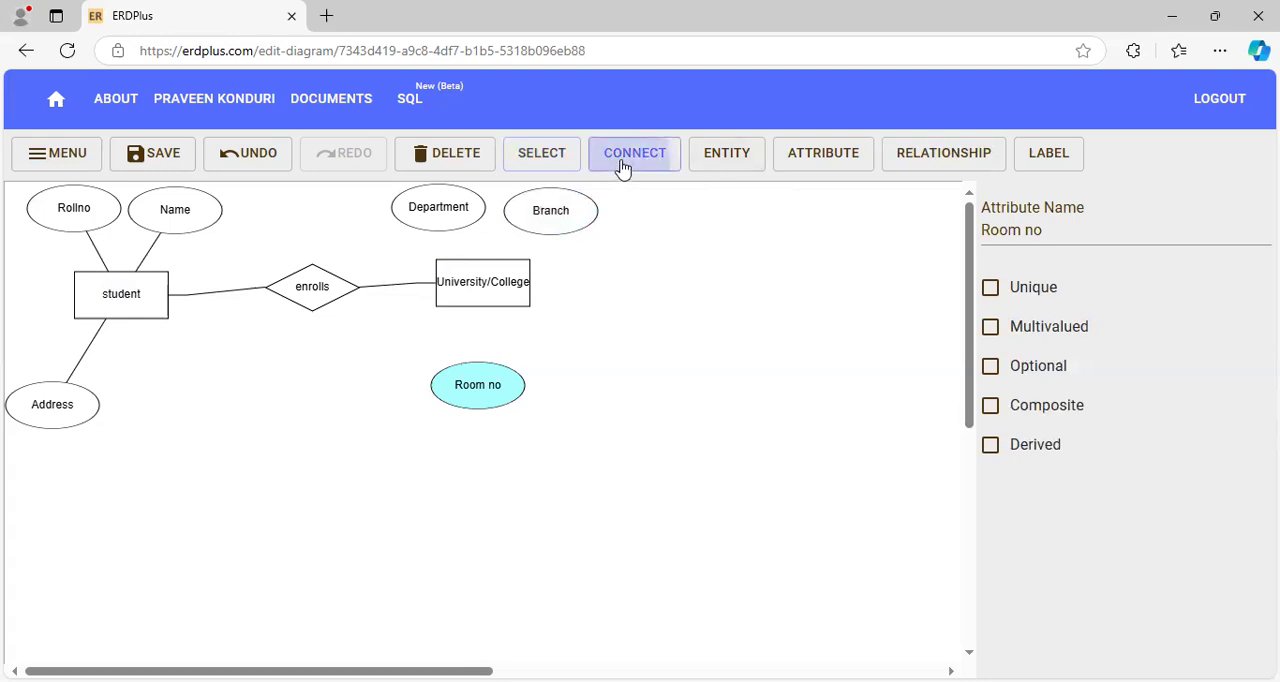
{"action": "left_click_drag", "start_coordinate": [424, 220], "coordinate": [477, 274]}
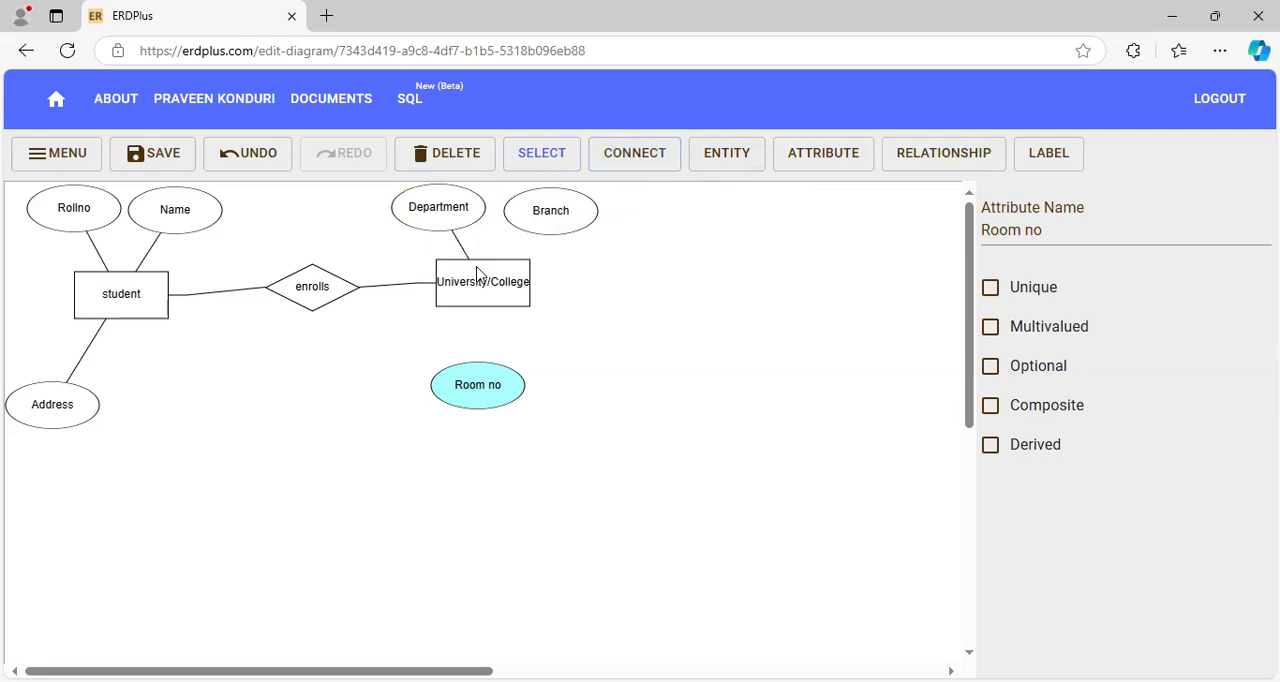
{"action": "left_click", "coordinate": [641, 162]}
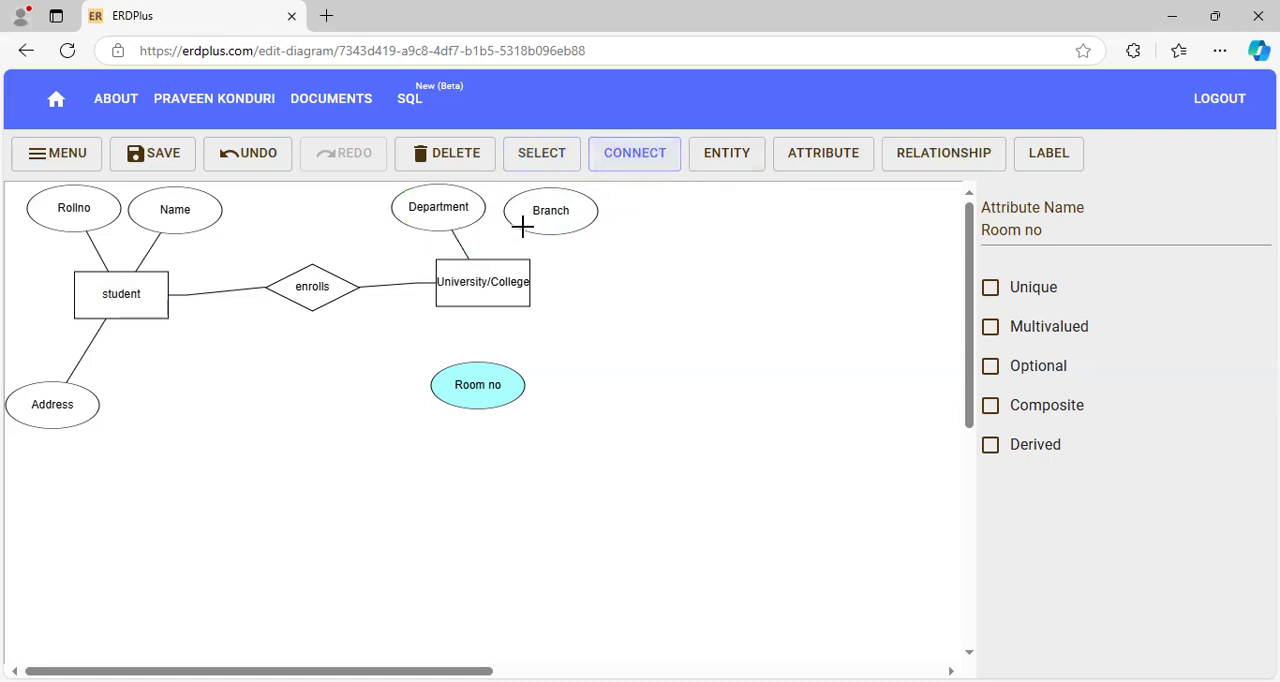
{"action": "left_click_drag", "start_coordinate": [537, 220], "coordinate": [503, 272]}
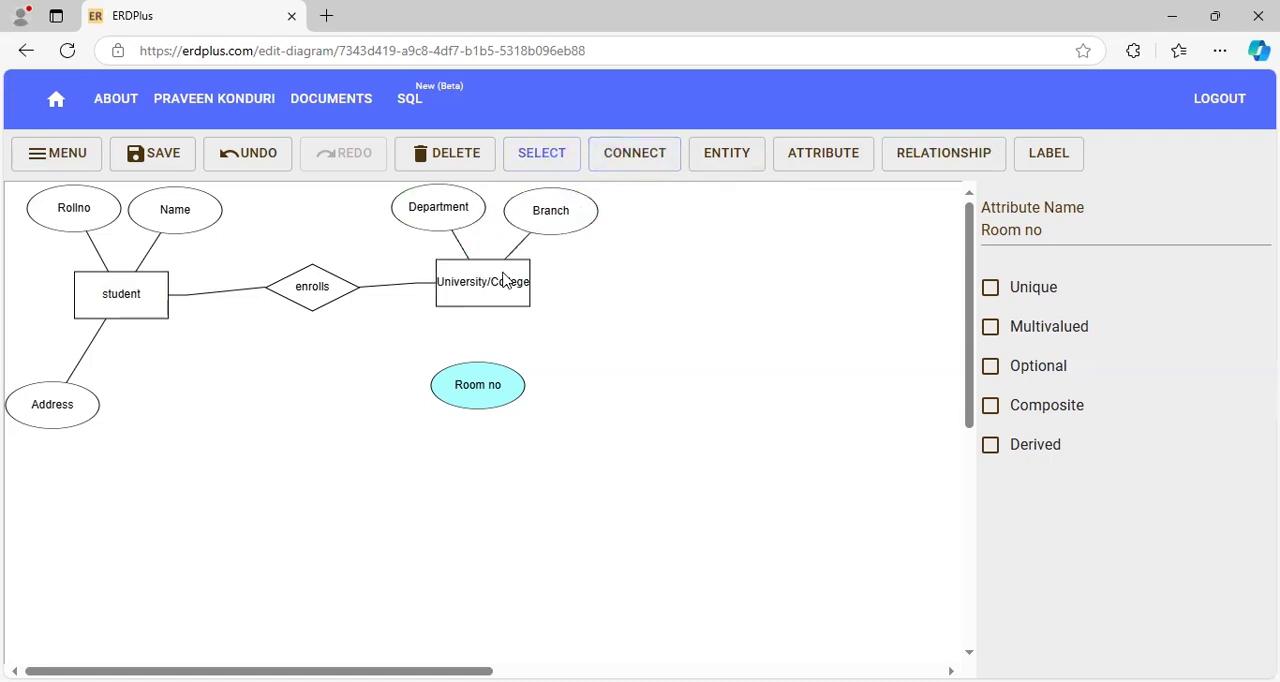
{"action": "left_click", "coordinate": [659, 168]}
{"action": "left_click_drag", "start_coordinate": [470, 300], "coordinate": [466, 380]}
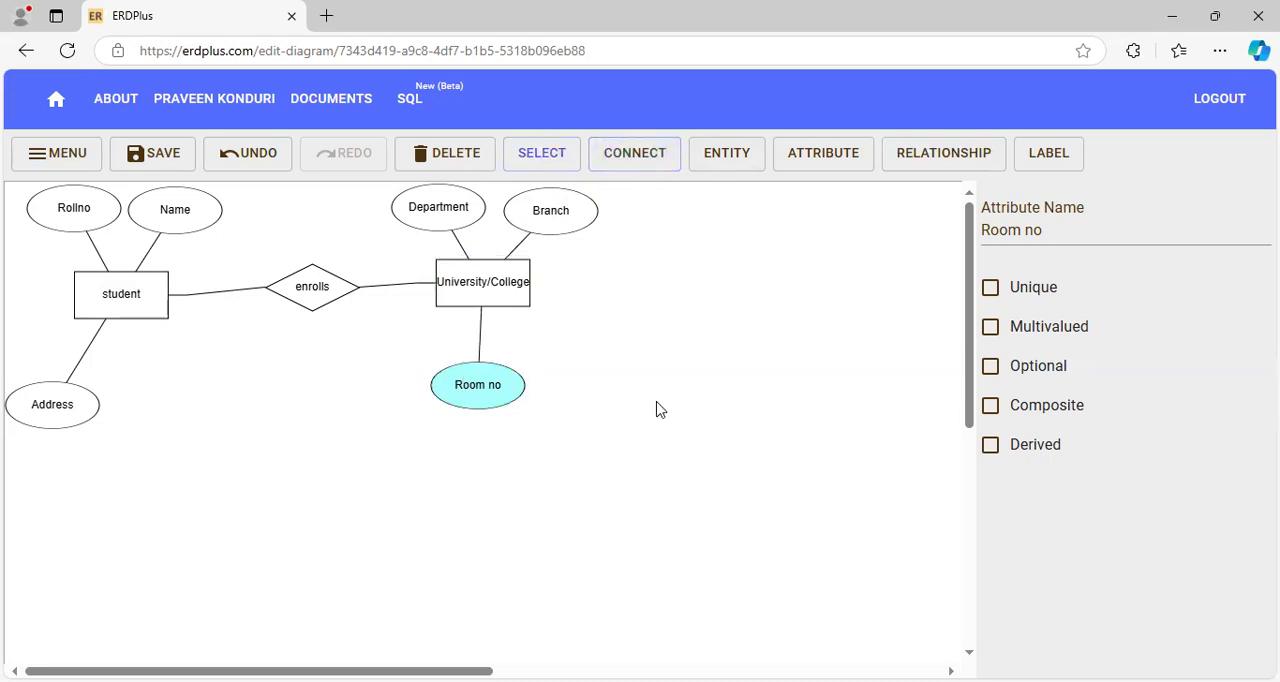